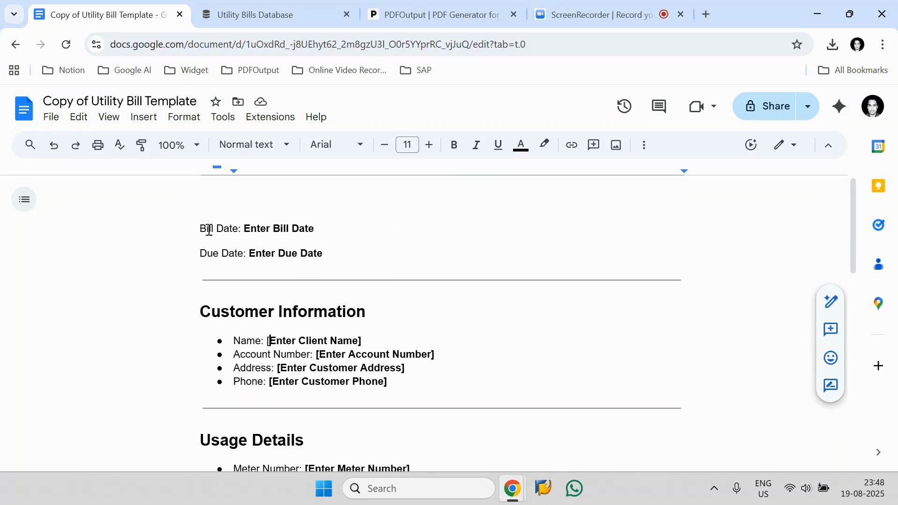
# Step: Examine the placeholders in the utility bill template and the customer records in the Utility Bills Database in Notion
pyautogui.scroll(-8, 353, 269)
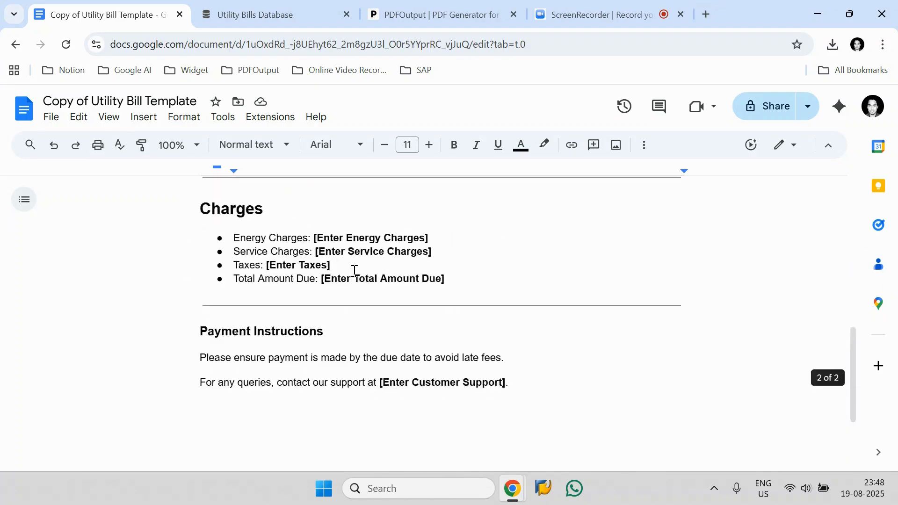
pyautogui.scroll(8, 354, 270)
pyautogui.click(246, 21)
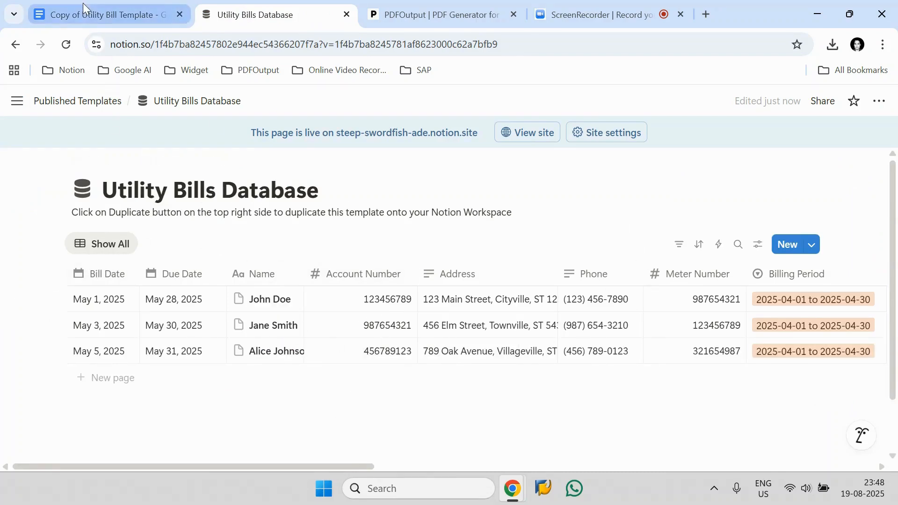
pyautogui.click(58, 302)
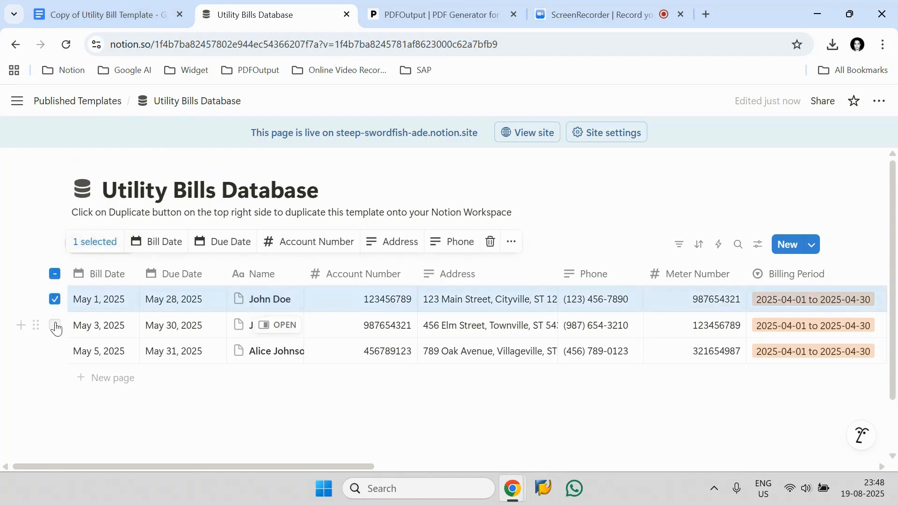
pyautogui.click(55, 325)
pyautogui.click(55, 351)
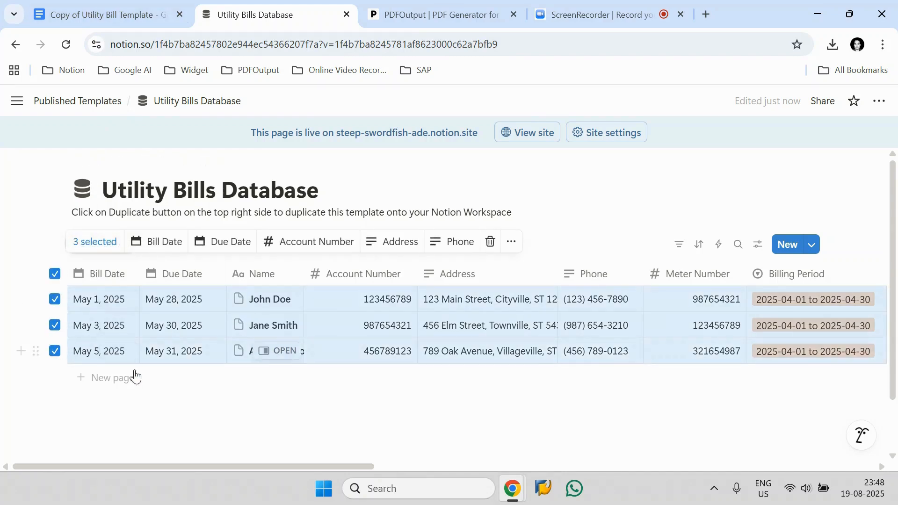
pyautogui.click(159, 400)
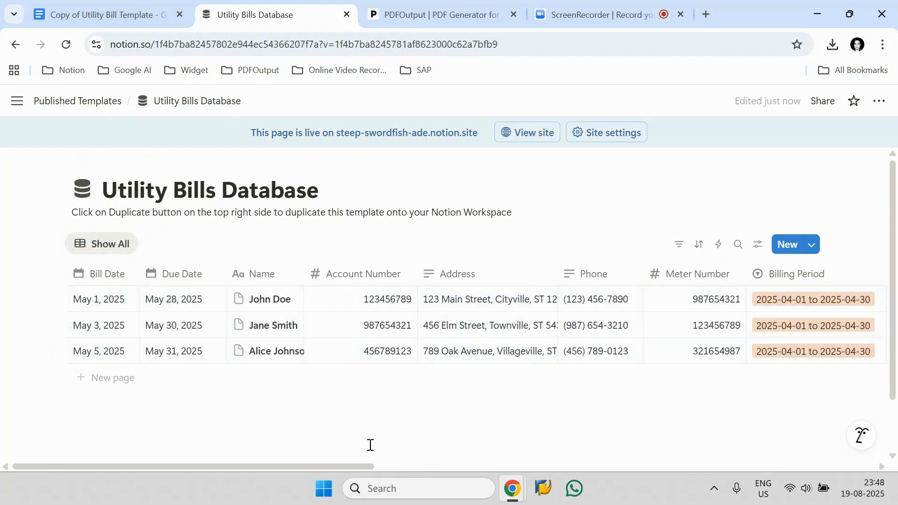
pyautogui.click(103, 14)
pyautogui.scroll(-10, 401, 294)
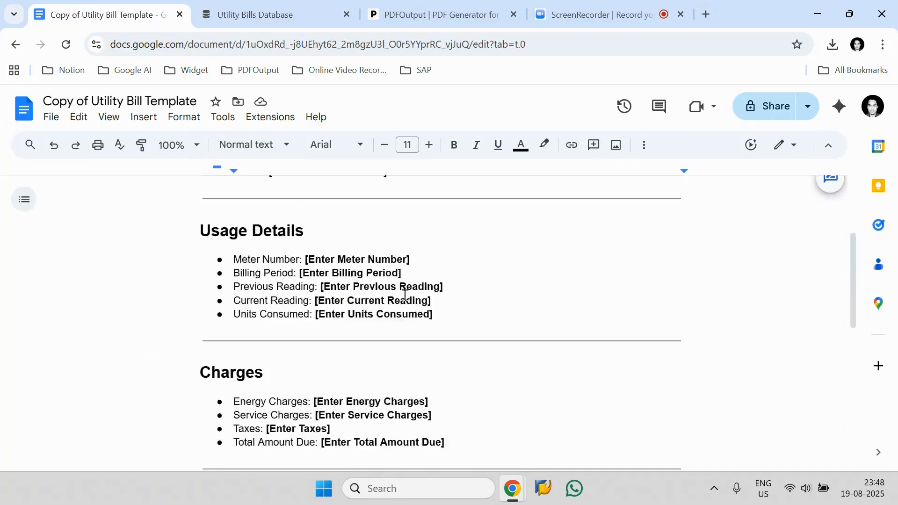
pyautogui.scroll(10, 401, 295)
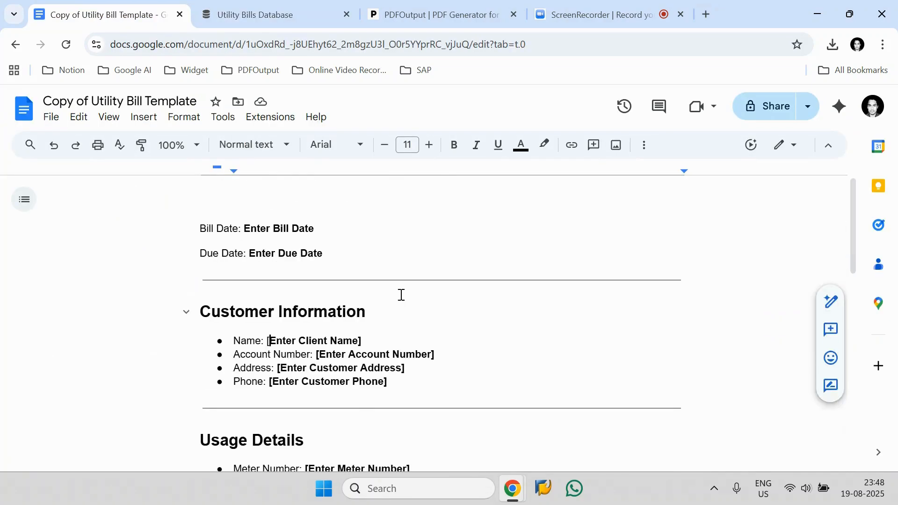
# Step: Switch to the PDFOutput site, get started for free and sign in with the first listed Google account
pyautogui.click(426, 13)
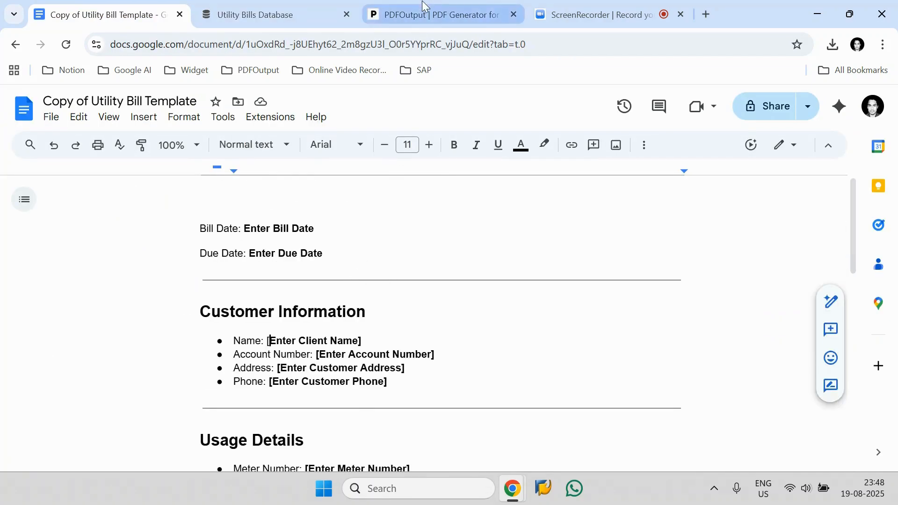
pyautogui.moveTo(139, 117); pyautogui.dragTo(46, 114)
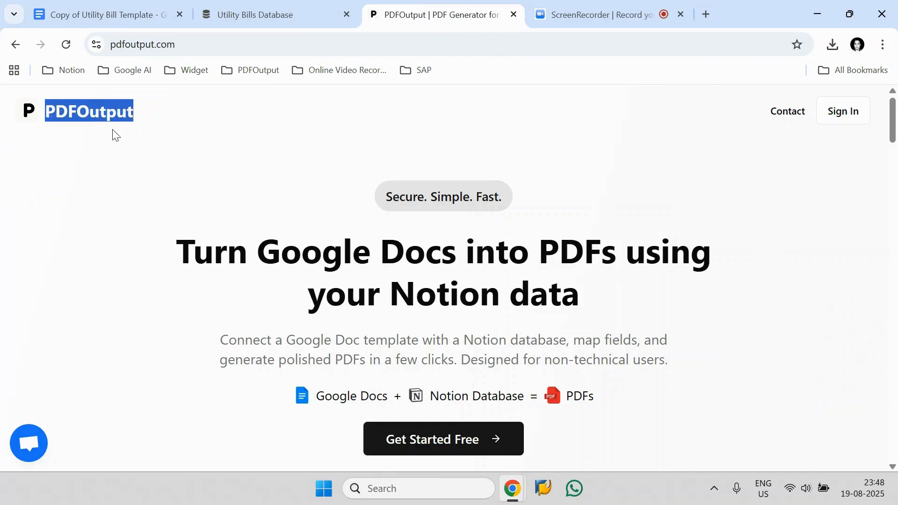
pyautogui.click(145, 135)
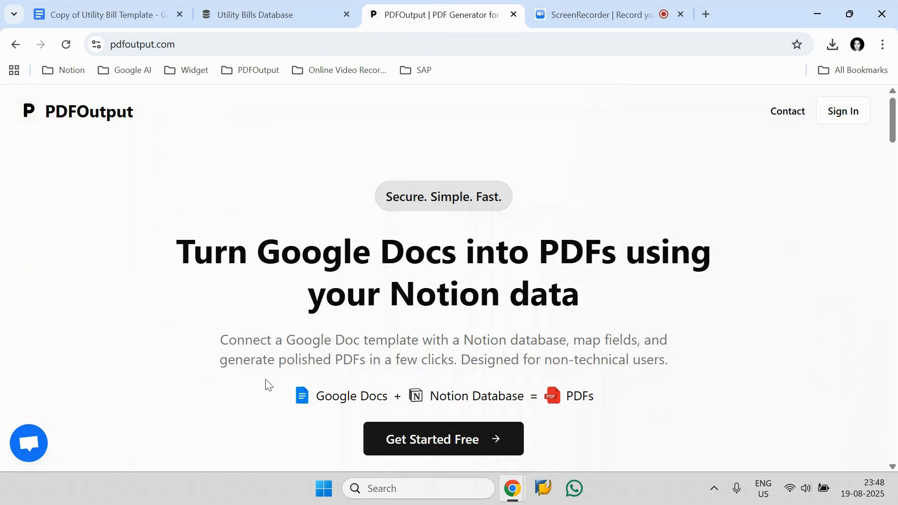
pyautogui.click(491, 442)
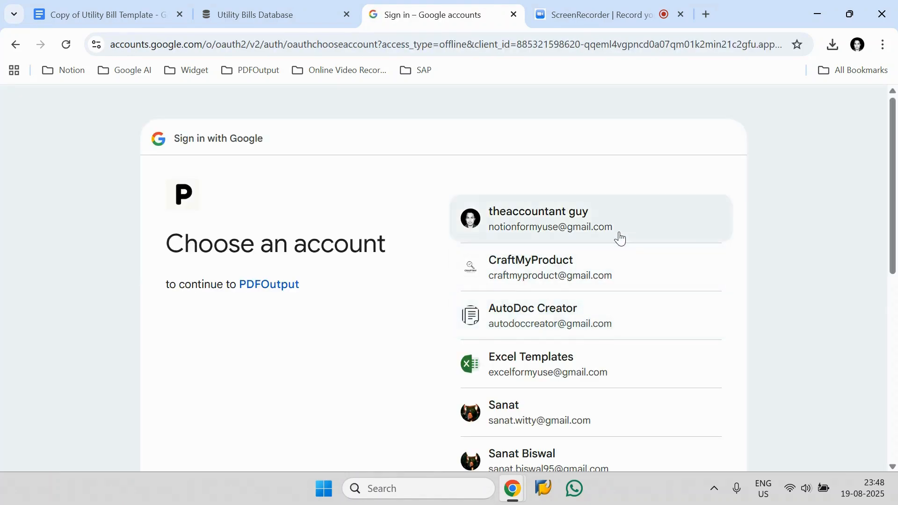
pyautogui.click(621, 235)
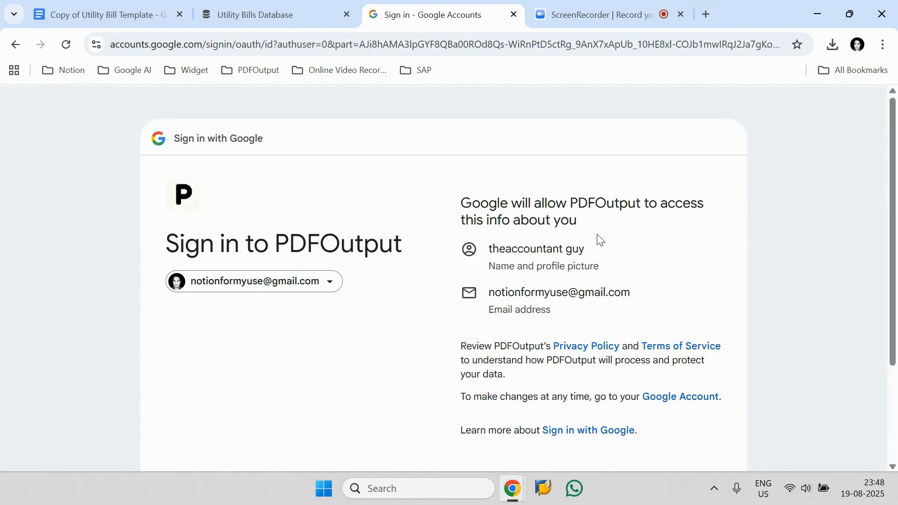
pyautogui.scroll(-3, 598, 238)
pyautogui.click(651, 359)
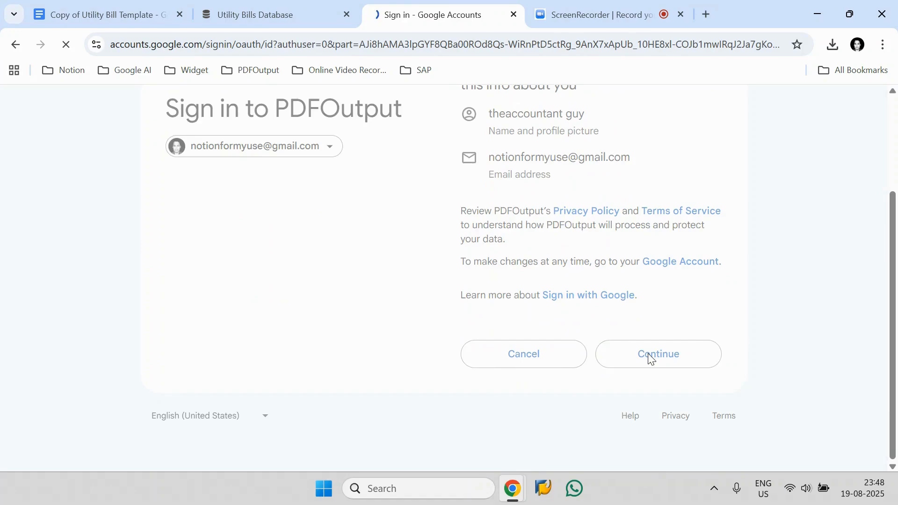
# Step: Grant PDFOutput access to the specific Google Drive files used with the app and continue
pyautogui.click(713, 243)
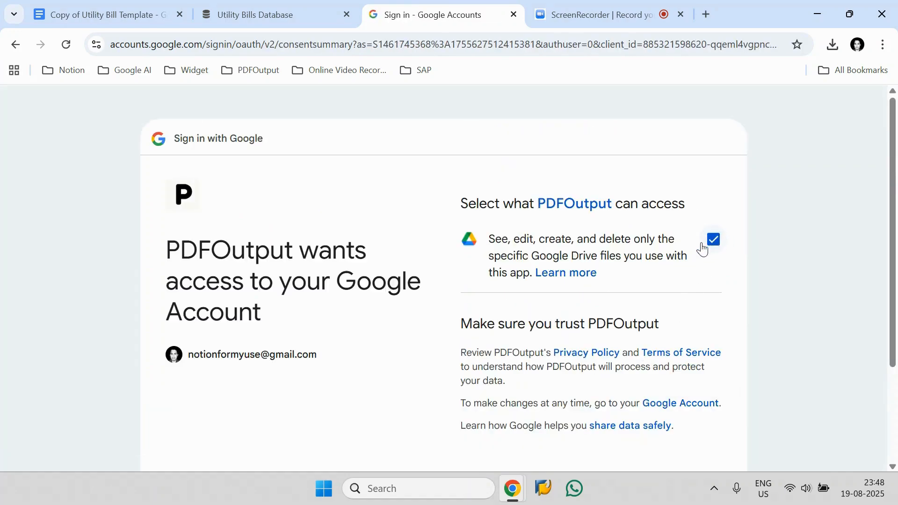
pyautogui.scroll(-3, 710, 283)
pyautogui.click(699, 365)
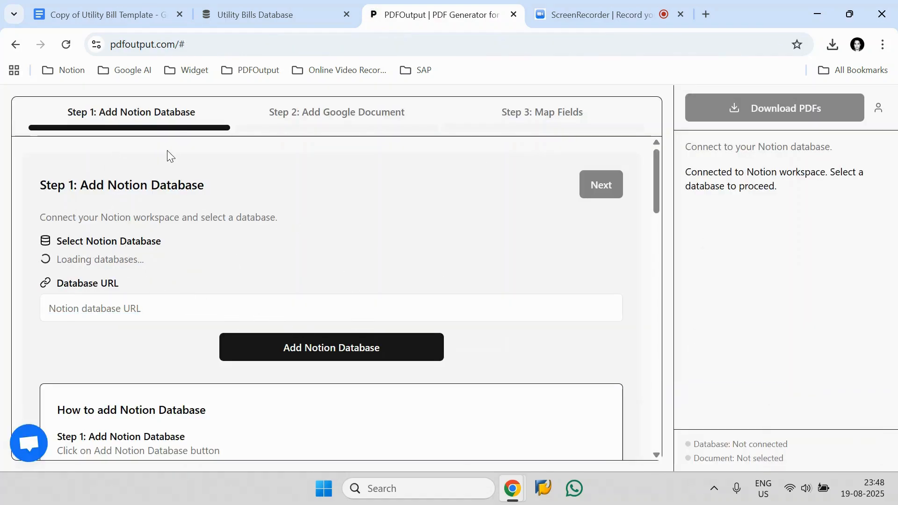
# Step: Start adding a Notion database up to page selection, and copy the title "Utility Bills Database" from its Notion page
pyautogui.click(313, 339)
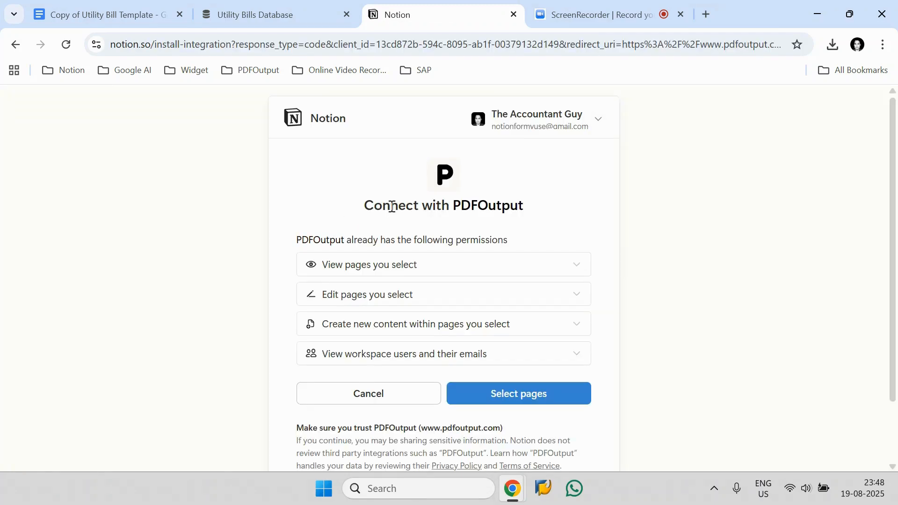
pyautogui.click(526, 394)
pyautogui.click(243, 11)
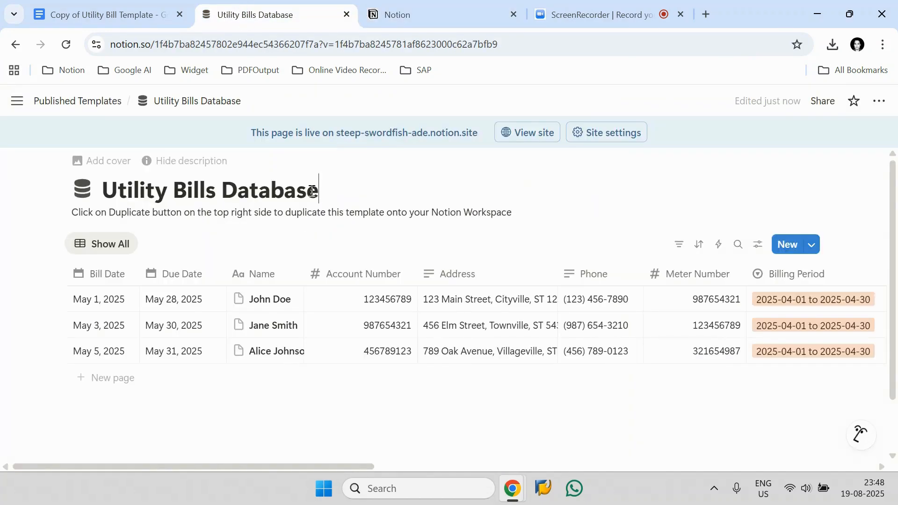
pyautogui.moveTo(318, 190); pyautogui.dragTo(101, 190)
pyautogui.rightClick(125, 190)
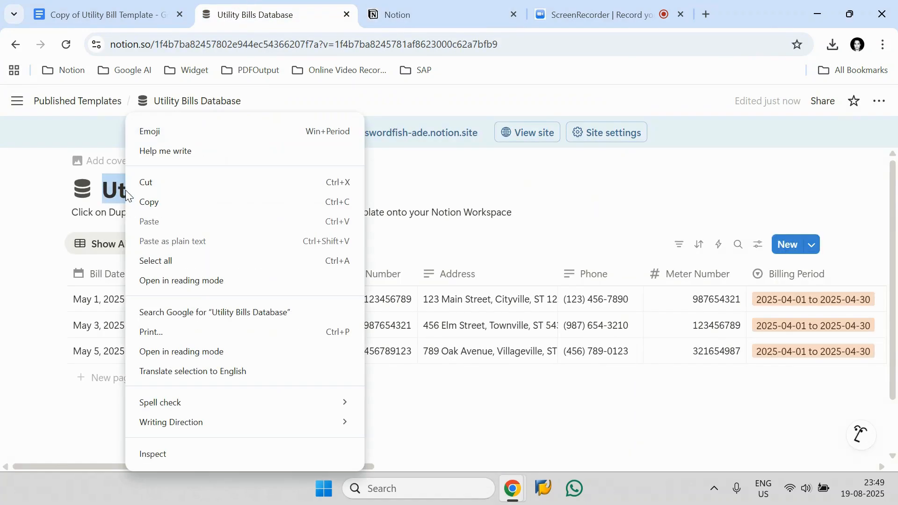
pyautogui.click(168, 205)
# Step: Search the Notion pages for "Utility Bills Database", select it and allow PDFOutput to access the selected pages
pyautogui.hotkey('ctrl', 'Tab')
pyautogui.rightClick(334, 201)
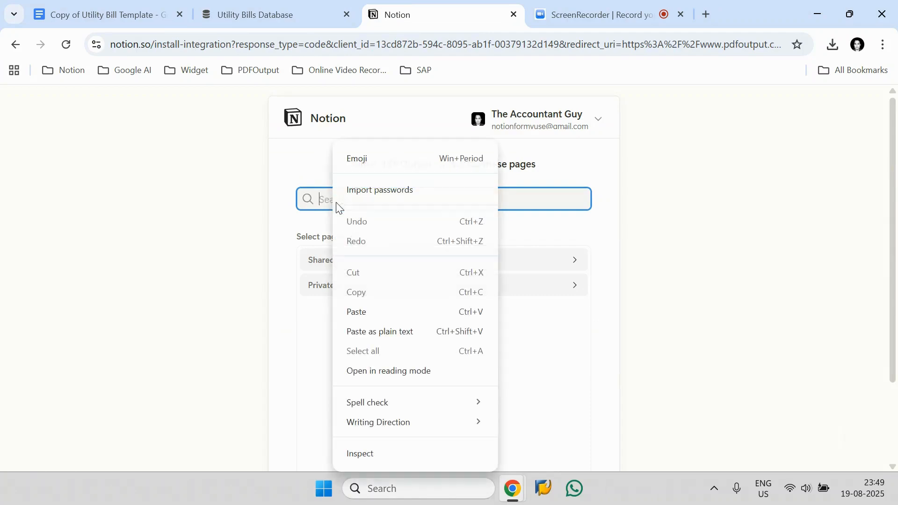
pyautogui.click(374, 310)
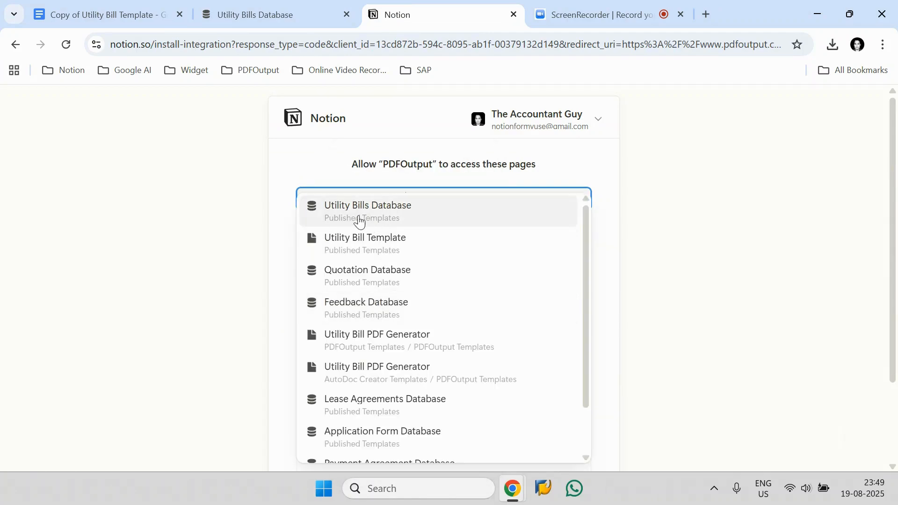
pyautogui.click(389, 215)
pyautogui.click(573, 163)
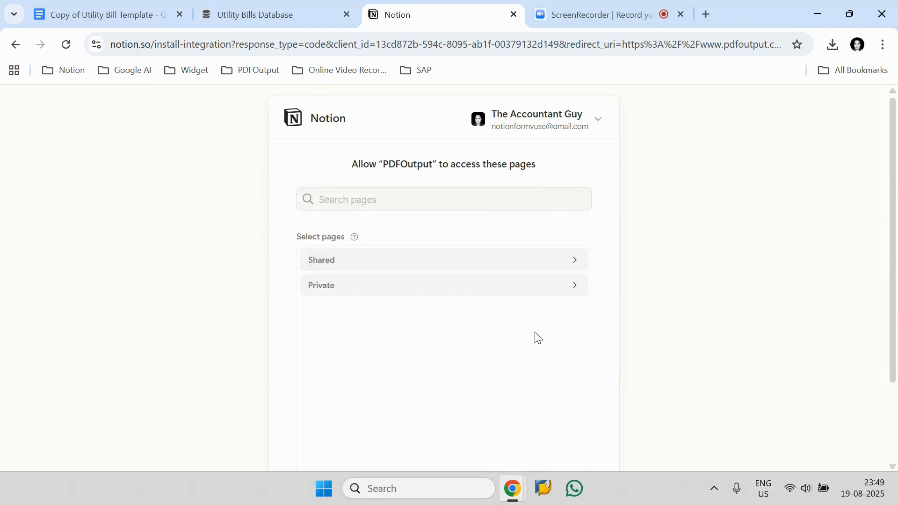
pyautogui.click(547, 286)
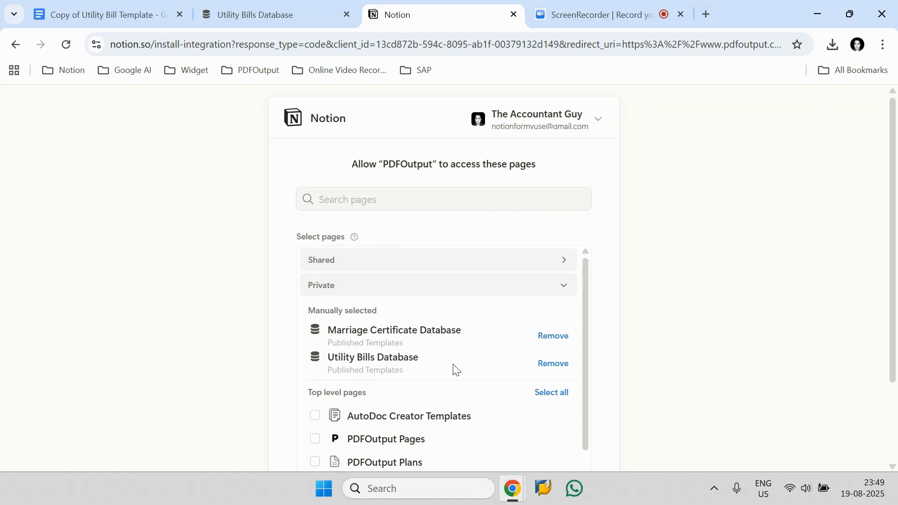
pyautogui.scroll(-5, 511, 361)
pyautogui.click(526, 416)
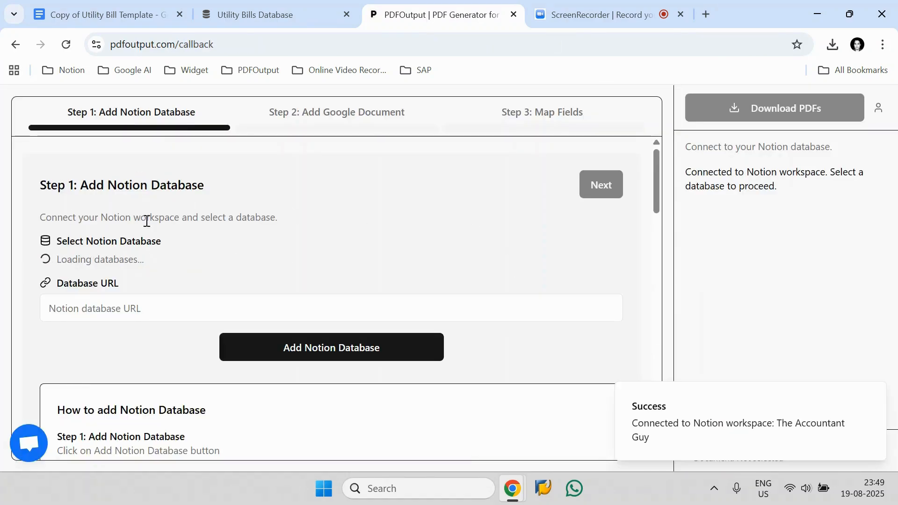
# Step: Reload PDFOutput, choose Utility Bills Database as the Notion database and proceed to adding the Google document
pyautogui.click(131, 112)
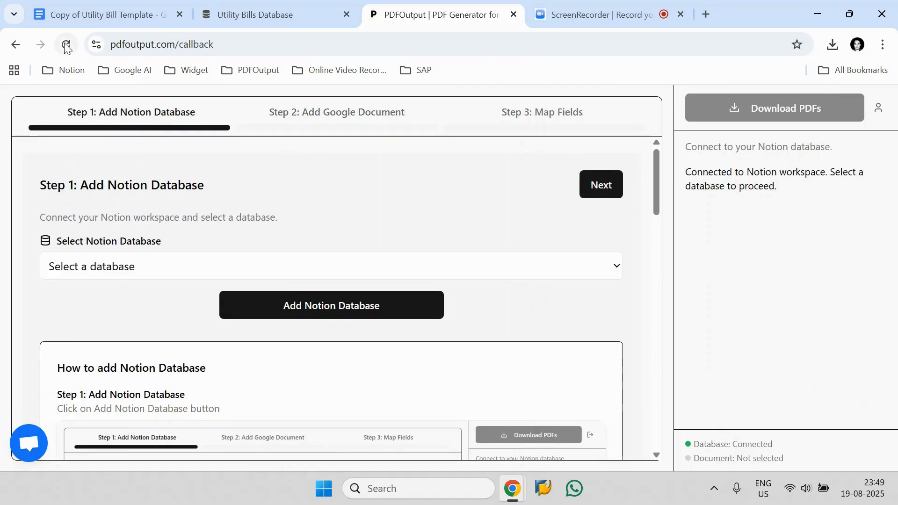
pyautogui.click(67, 45)
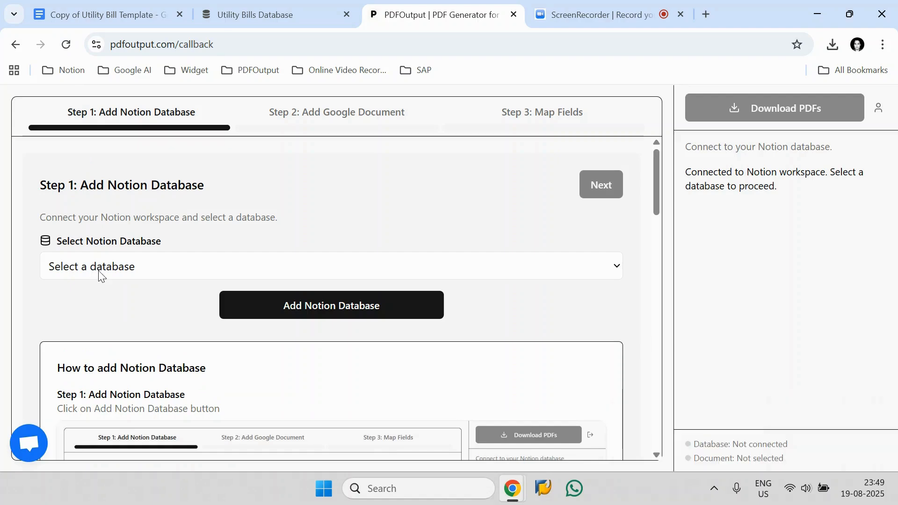
pyautogui.click(99, 271)
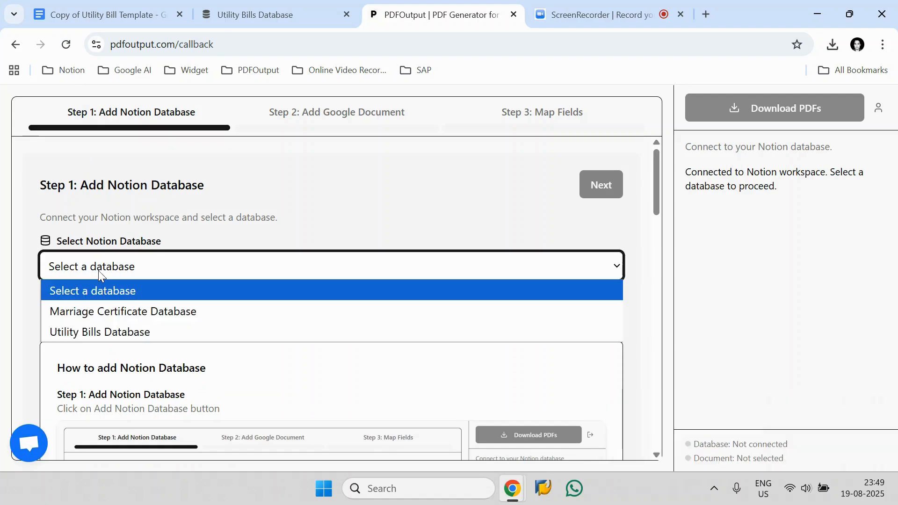
pyautogui.click(120, 336)
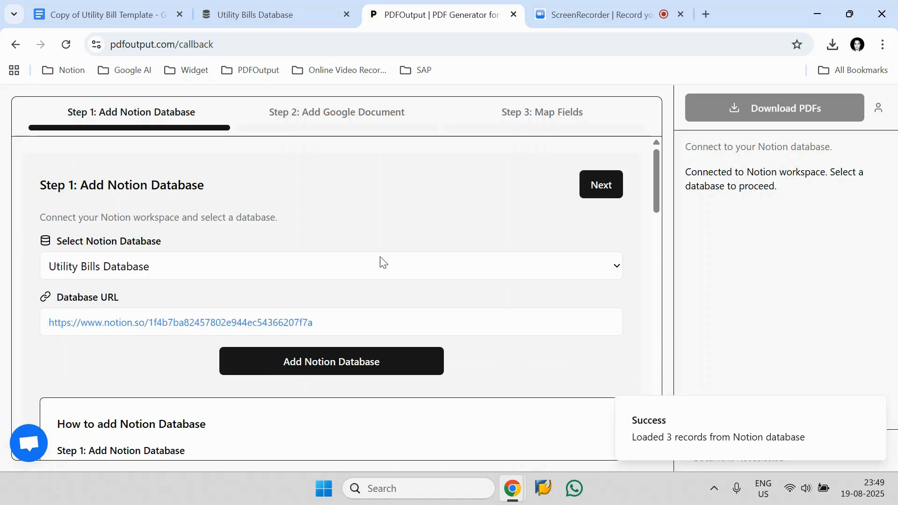
pyautogui.click(608, 193)
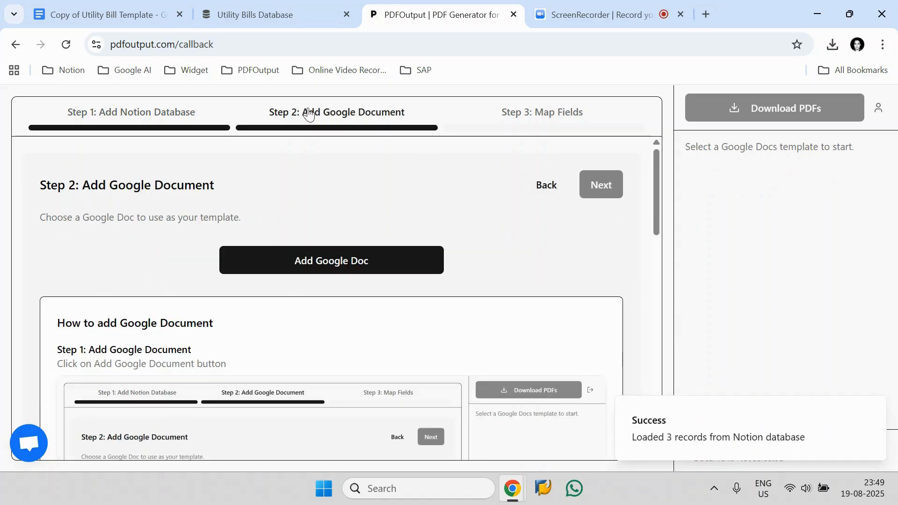
# Step: Open the Google Doc picker, and copy the title "Copy of Utility Bill Template" from the template document
pyautogui.click(359, 270)
pyautogui.click(127, 15)
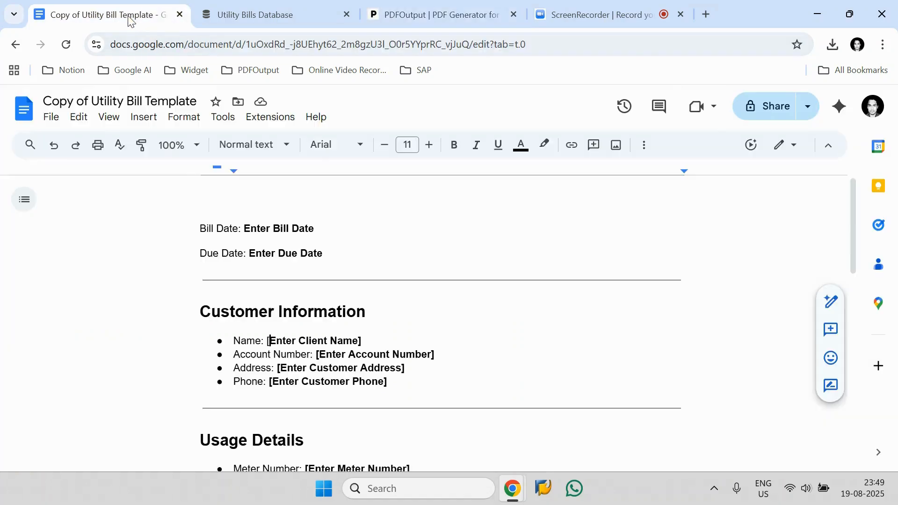
pyautogui.moveTo(198, 102); pyautogui.dragTo(42, 101)
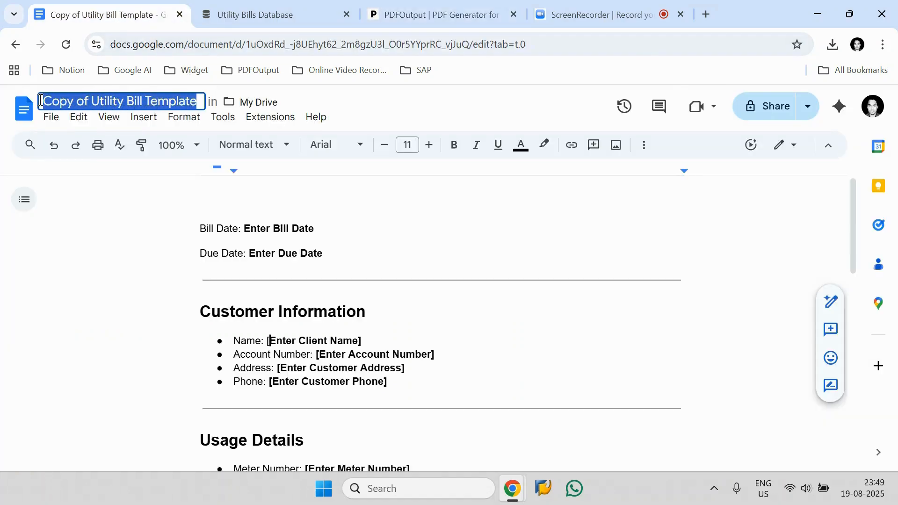
pyautogui.rightClick(74, 102)
pyautogui.click(120, 206)
# Step: Search the picker's documents for "Copy of Utility Bill Template" and select that file as the PDF template
pyautogui.click(433, 14)
pyautogui.click(298, 172)
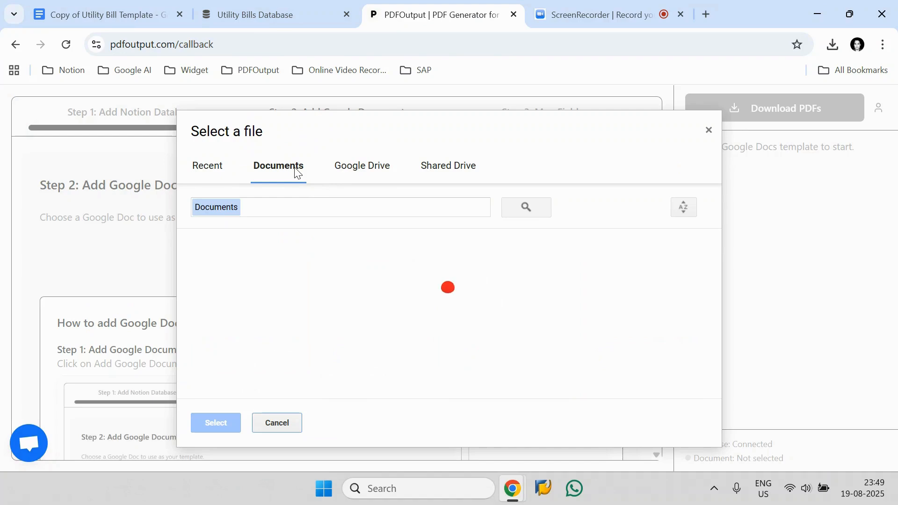
pyautogui.click(257, 207)
pyautogui.rightClick(259, 208)
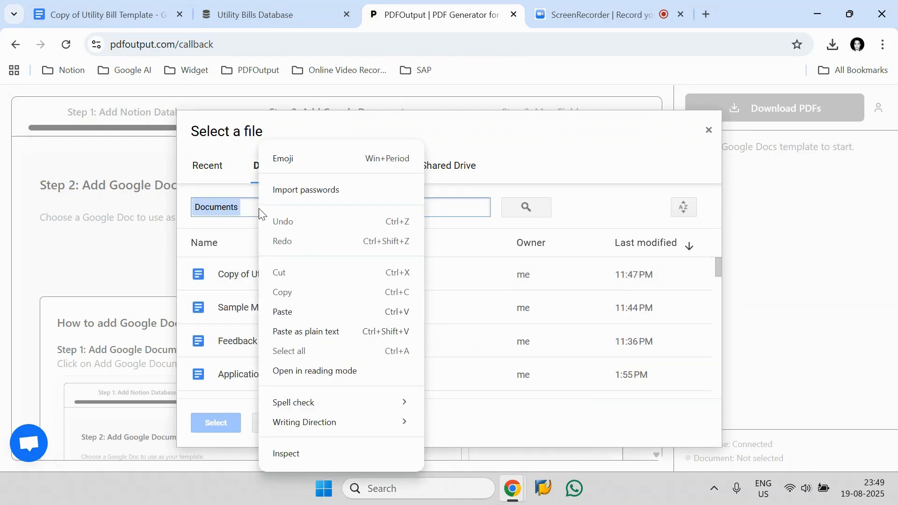
pyautogui.click(290, 313)
pyautogui.click(542, 218)
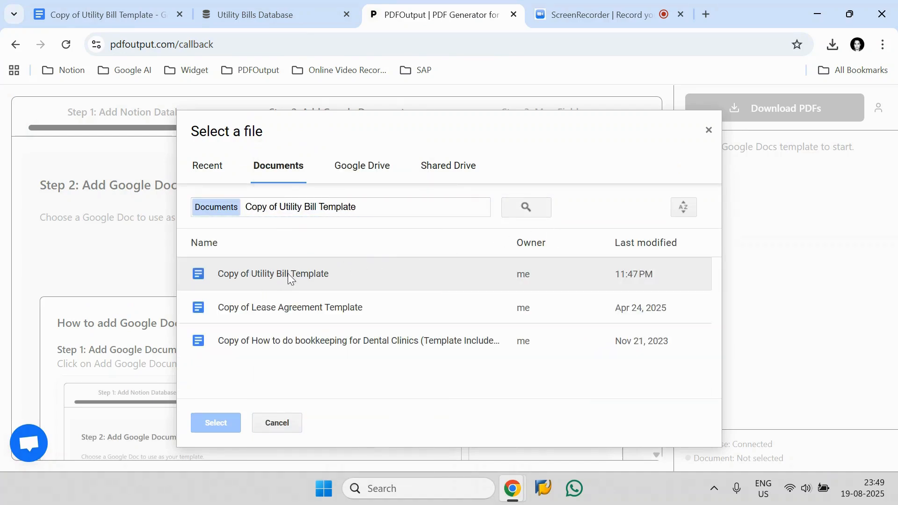
pyautogui.click(287, 274)
pyautogui.click(229, 416)
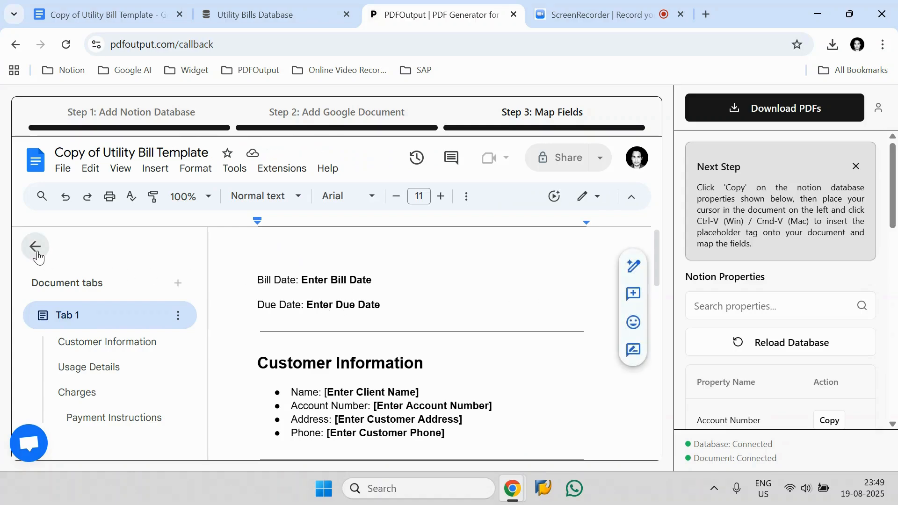
# Step: Collapse the document outline beside the embedded template and look through its content down to the payment instructions
pyautogui.click(35, 246)
pyautogui.scroll(-5, 278, 277)
pyautogui.scroll(-5, 290, 288)
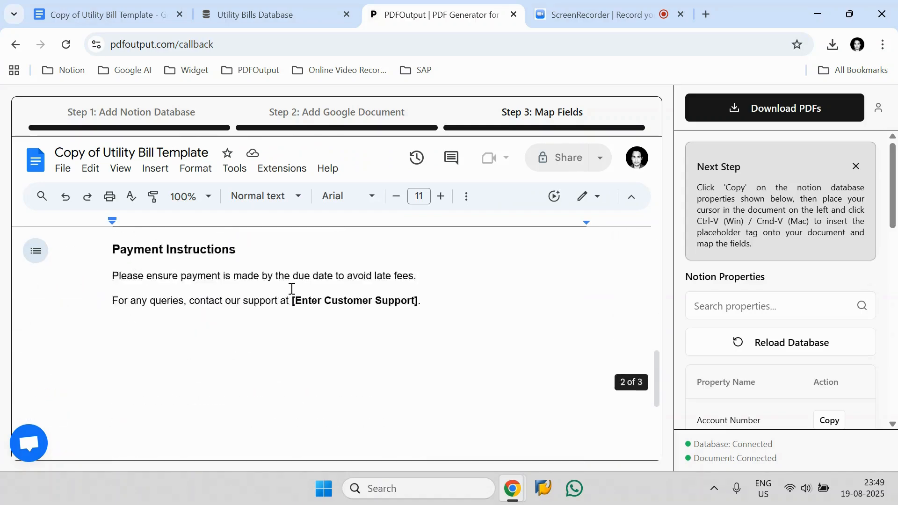
# Step: Look over the template's opening fields and the list of Notion properties, and dismiss the field mapping instructions
pyautogui.scroll(15, 324, 318)
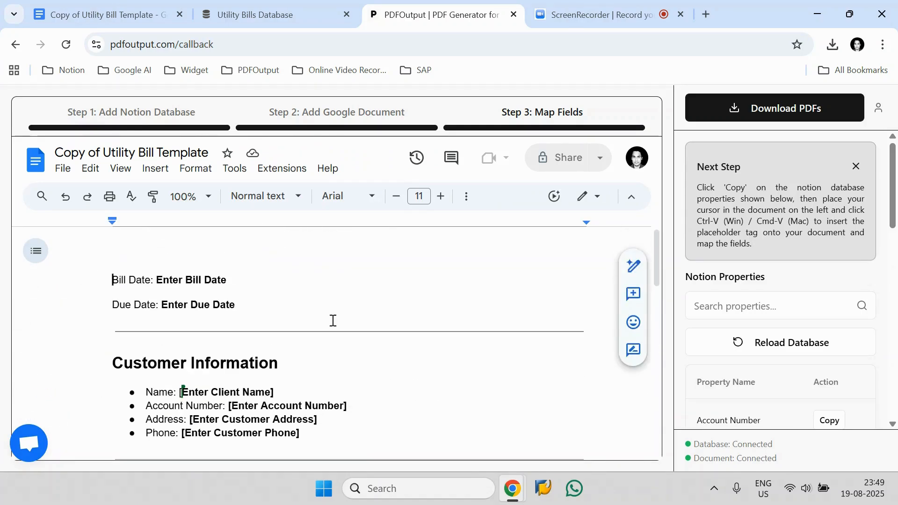
pyautogui.scroll(-10, 794, 284)
pyautogui.scroll(-3, 820, 250)
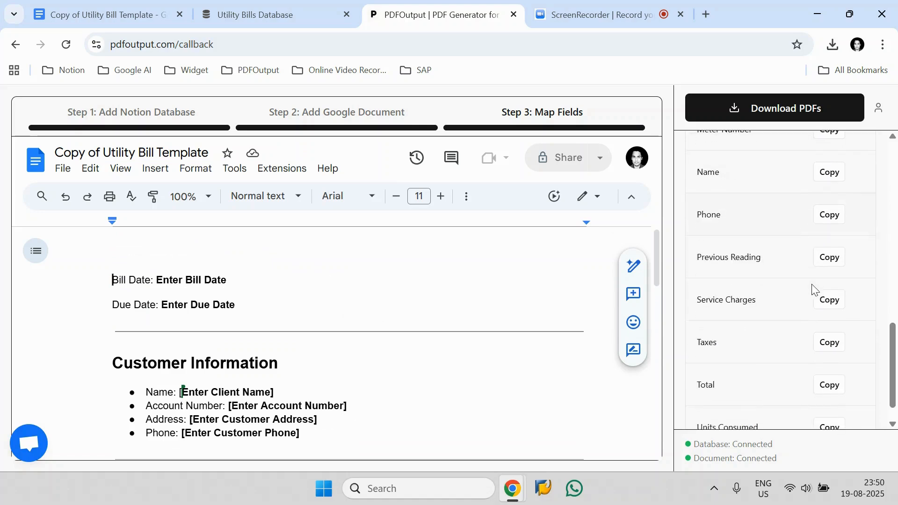
pyautogui.scroll(15, 835, 330)
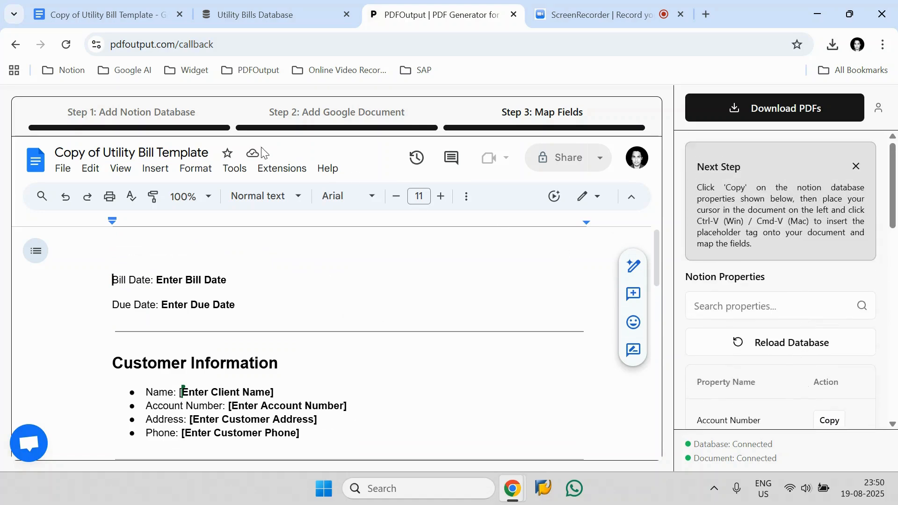
pyautogui.click(856, 166)
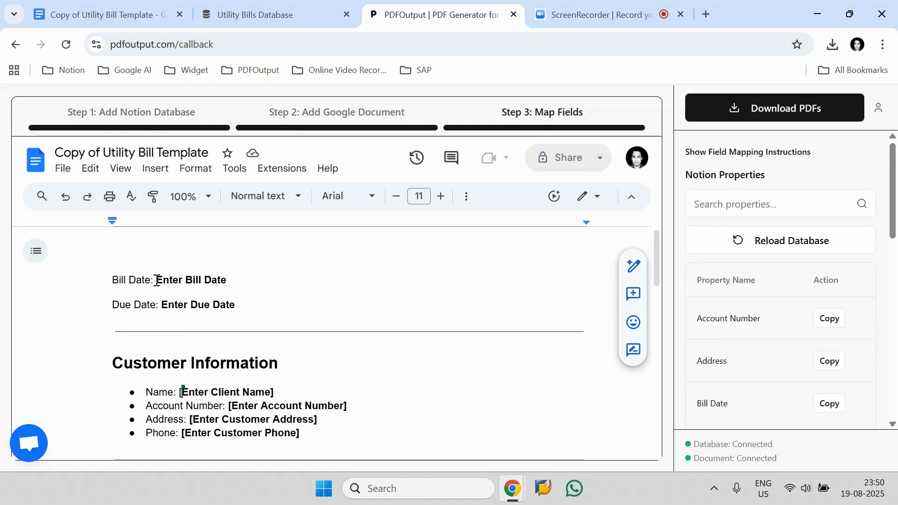
# Step: Find the Bill Date property and replace the "Enter Bill Date" placeholder in the template with the {{Bill Date}} tag
pyautogui.moveTo(157, 280); pyautogui.dragTo(234, 278)
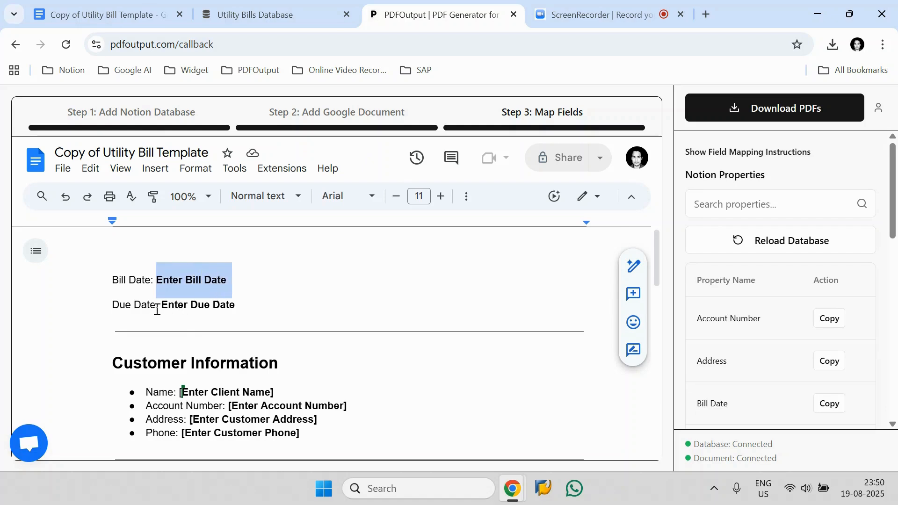
pyautogui.moveTo(168, 305); pyautogui.dragTo(219, 305)
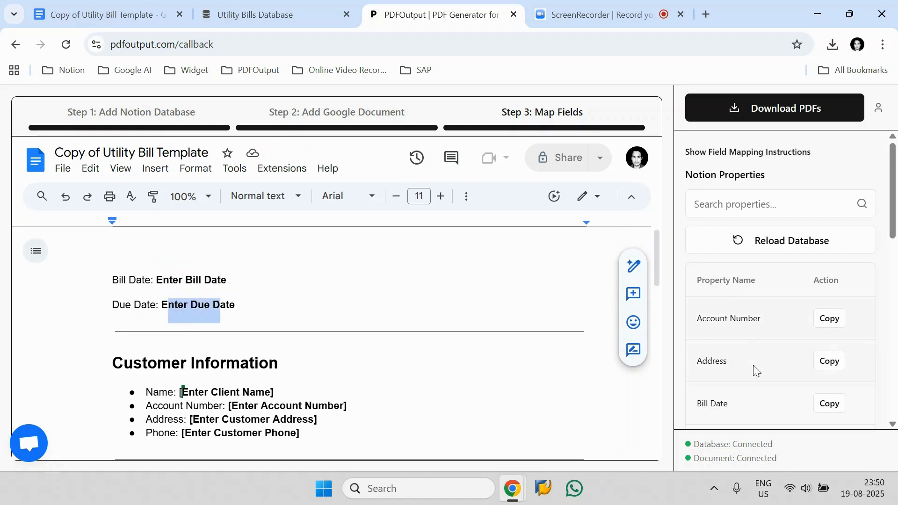
pyautogui.moveTo(226, 280); pyautogui.dragTo(159, 281)
pyautogui.click(742, 210)
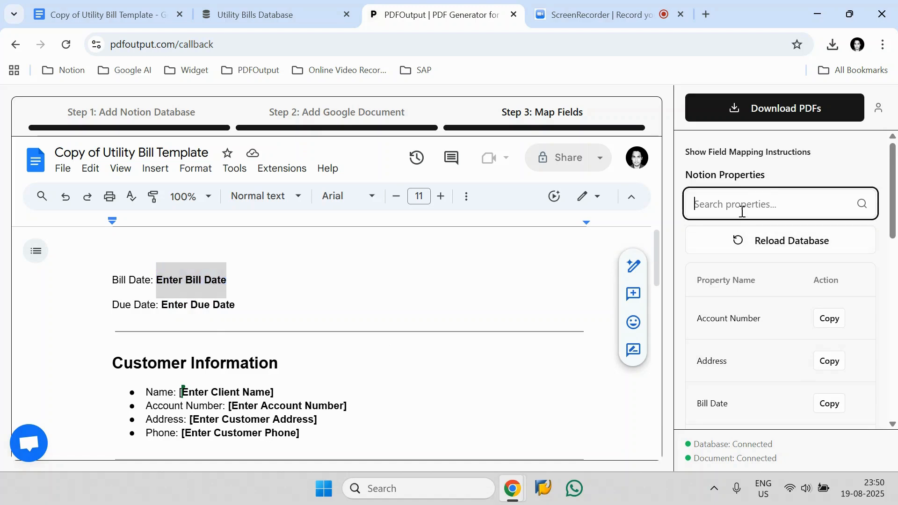
pyautogui.write('Bill')
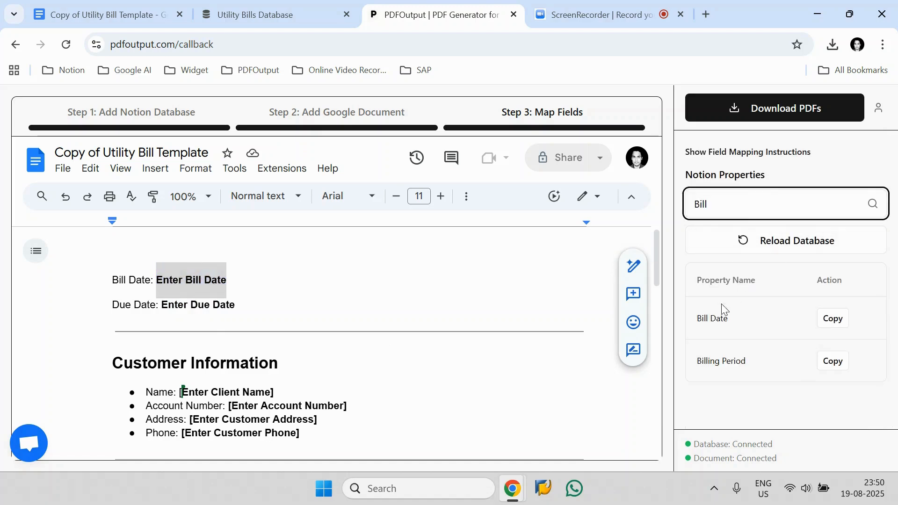
pyautogui.click(833, 323)
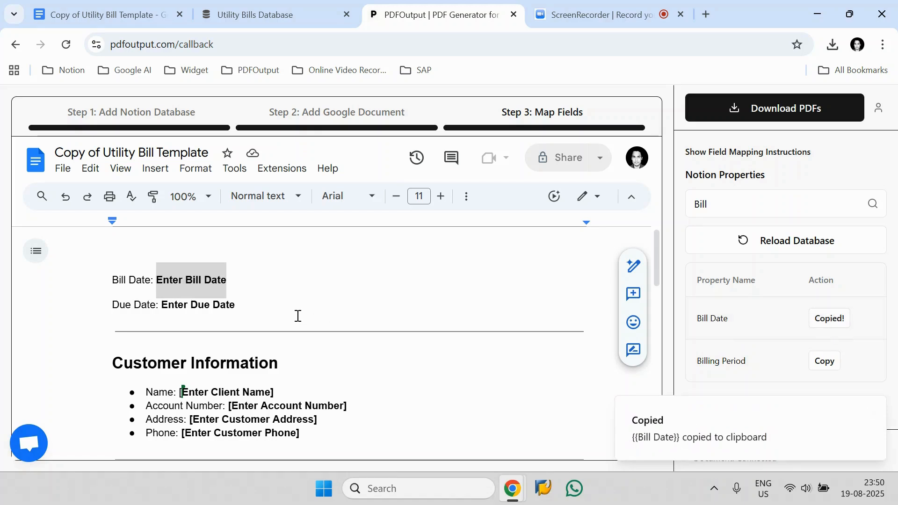
pyautogui.click(229, 280)
pyautogui.moveTo(222, 280); pyautogui.dragTo(160, 280)
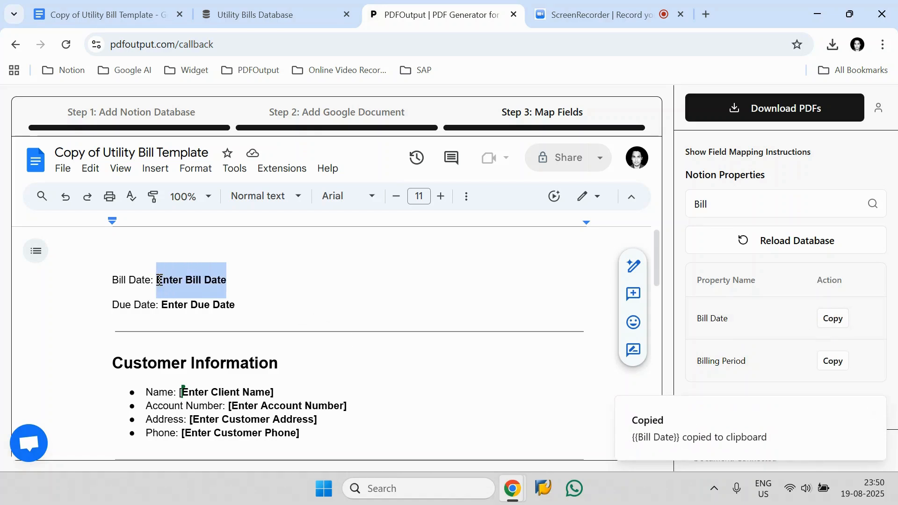
pyautogui.press('BackSpace')
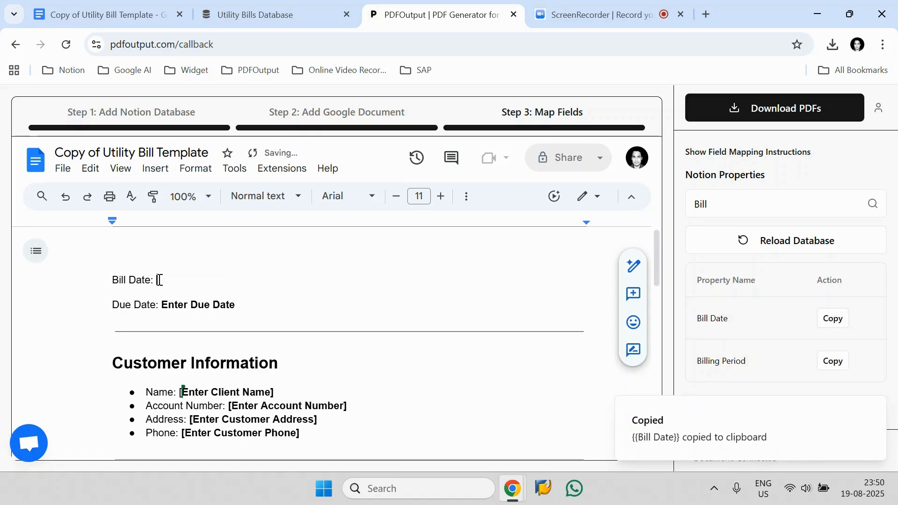
pyautogui.hotkey('ctrl', 'v')
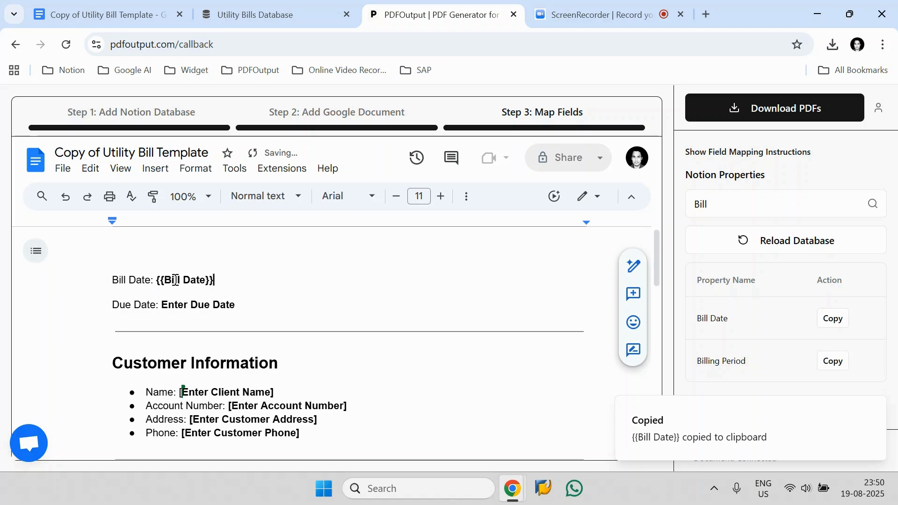
pyautogui.moveTo(220, 280); pyautogui.dragTo(160, 280)
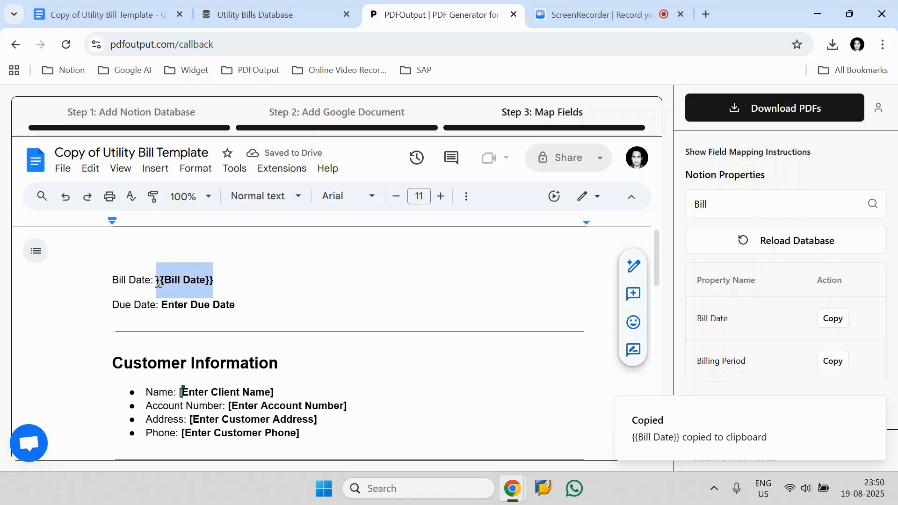
# Step: Find the Due Date property and replace the "Enter Due Date" placeholder with the {{Due Date}} tag
pyautogui.click(753, 212)
pyautogui.hotkey('ctrl', 'a')
pyautogui.write('Due')
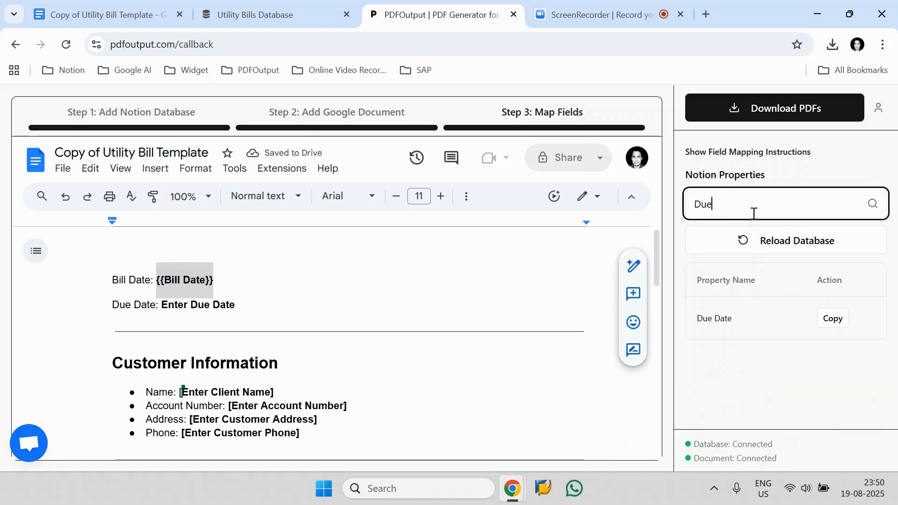
pyautogui.click(833, 319)
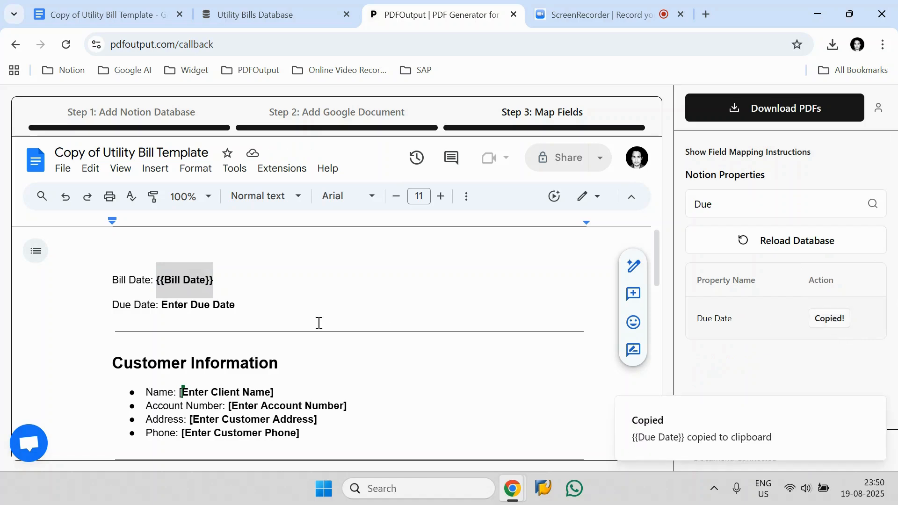
pyautogui.moveTo(239, 307); pyautogui.dragTo(164, 311)
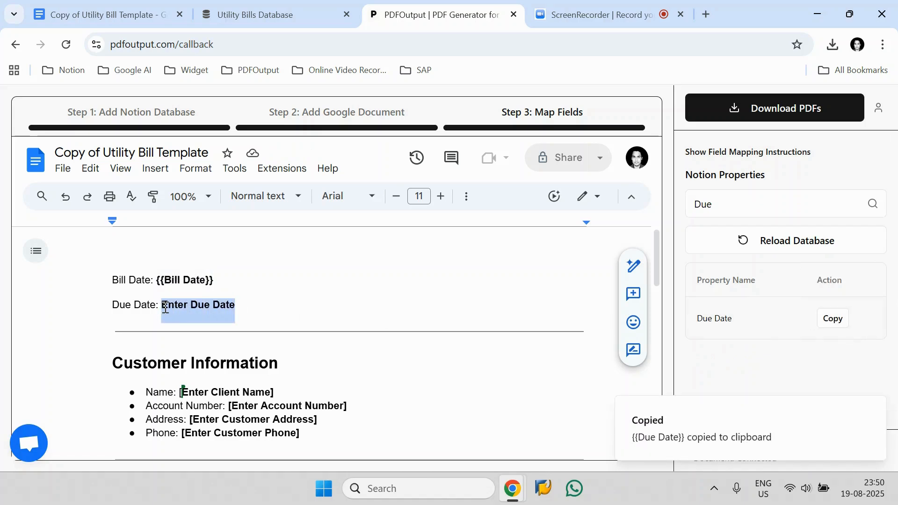
pyautogui.press('BackSpace')
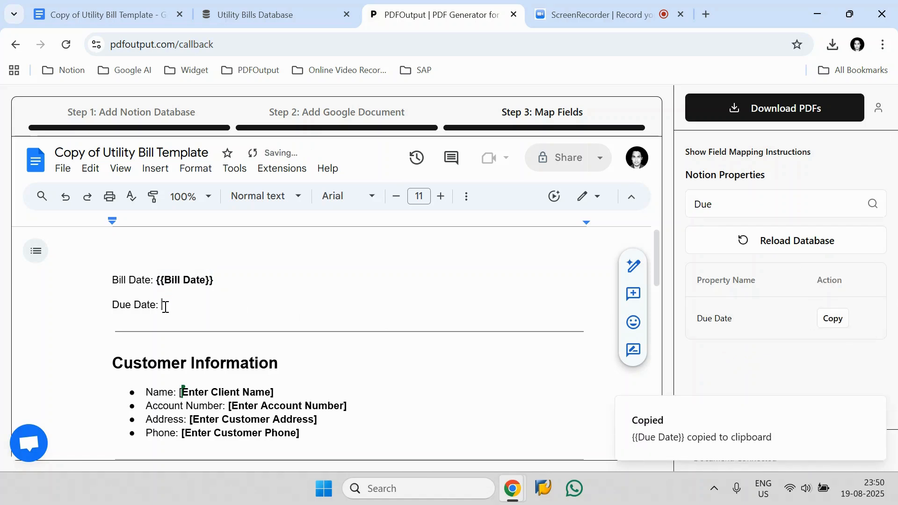
pyautogui.hotkey('ctrl', 'v')
pyautogui.click(747, 202)
pyautogui.doubleClick(746, 202)
pyautogui.write('Clie')
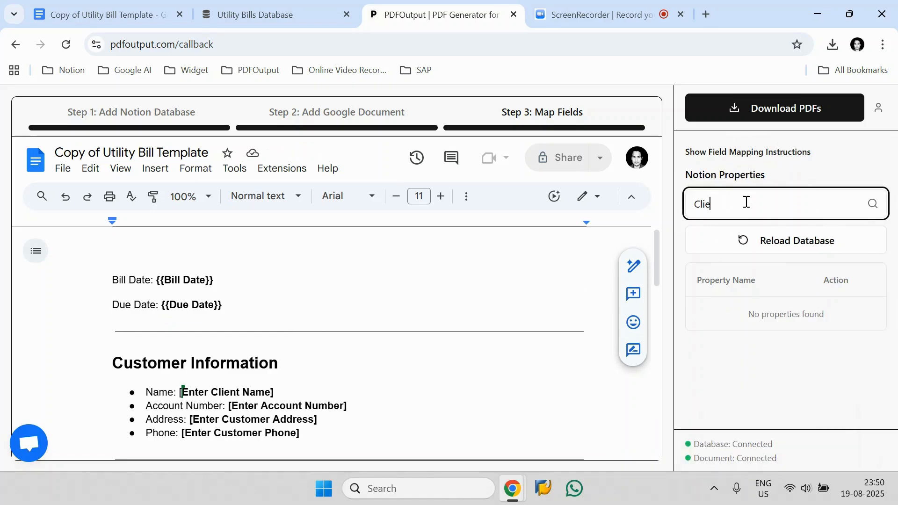
pyautogui.press('BackSpace')
pyautogui.press('BackSpace')
pyautogui.press('BackSpace')
pyautogui.write('us')
pyautogui.press('BackSpace')
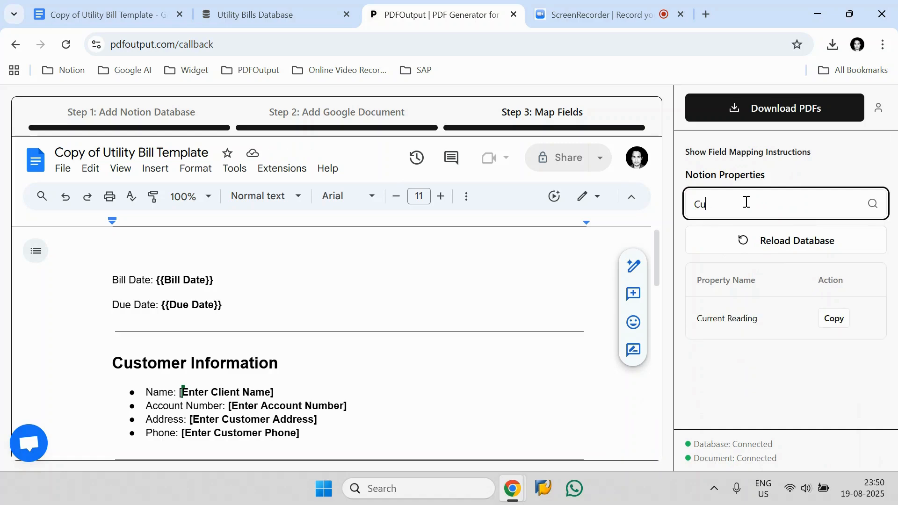
pyautogui.press('BackSpace')
pyautogui.press('BackSpace')
pyautogui.write('a')
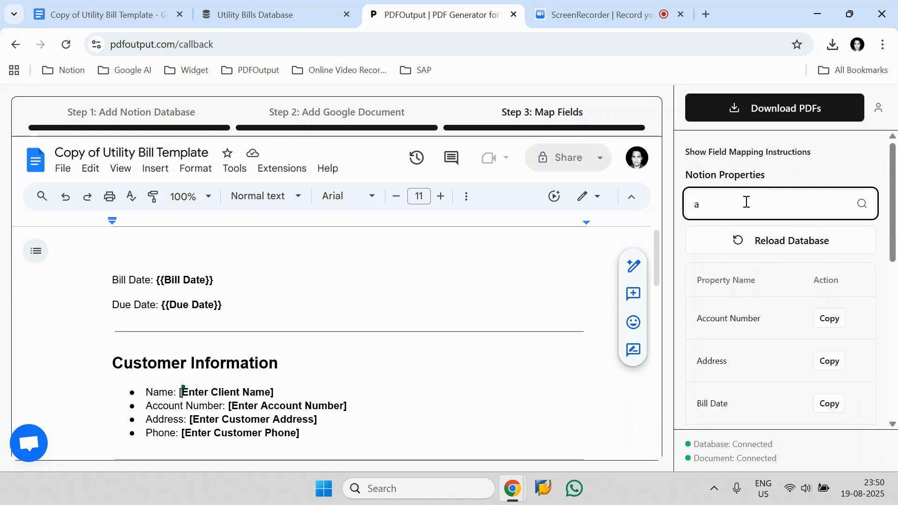
pyautogui.press('BackSpace')
# Step: Search the Notion properties for "na" and replace the "[Enter Client Name]" placeholder with the {{Name}} tag
pyautogui.write('na')
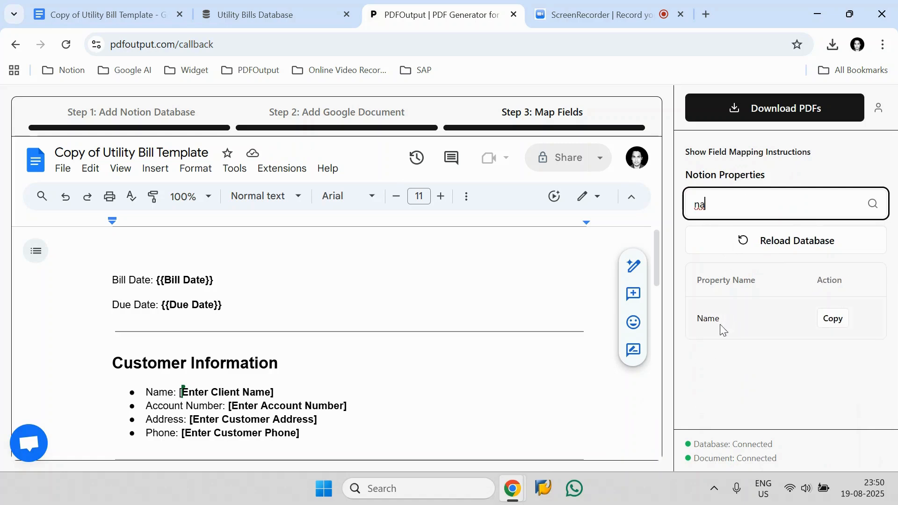
pyautogui.click(828, 320)
pyautogui.moveTo(282, 388); pyautogui.dragTo(180, 392)
pyautogui.press('BackSpace')
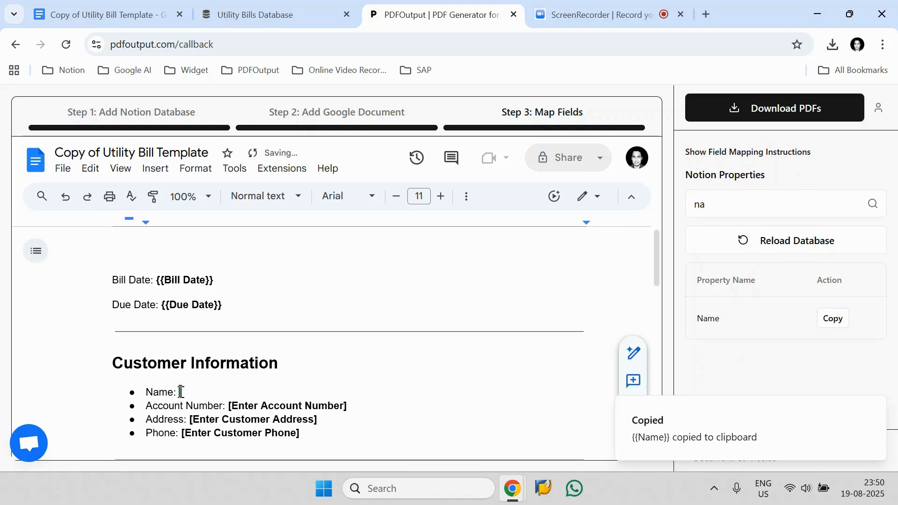
pyautogui.hotkey('ctrl', 'v')
# Step: Replace the "[Enter Account Number]" placeholder with the {{Account Number}} property tag, and make the {{Name}} tag above it bold
pyautogui.click(740, 205)
pyautogui.press('BackSpace')
pyautogui.press('BackSpace')
pyautogui.write('Acc')
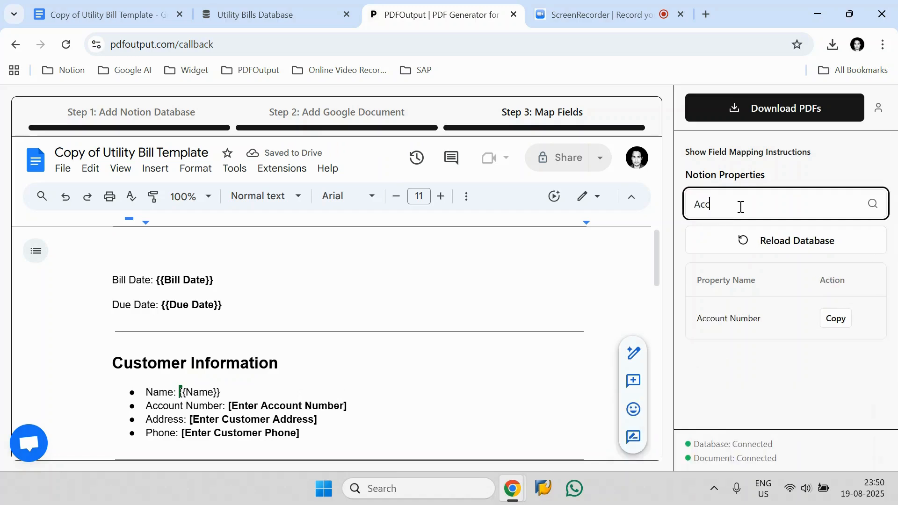
pyautogui.click(836, 318)
pyautogui.moveTo(348, 406); pyautogui.dragTo(232, 407)
pyautogui.press('BackSpace')
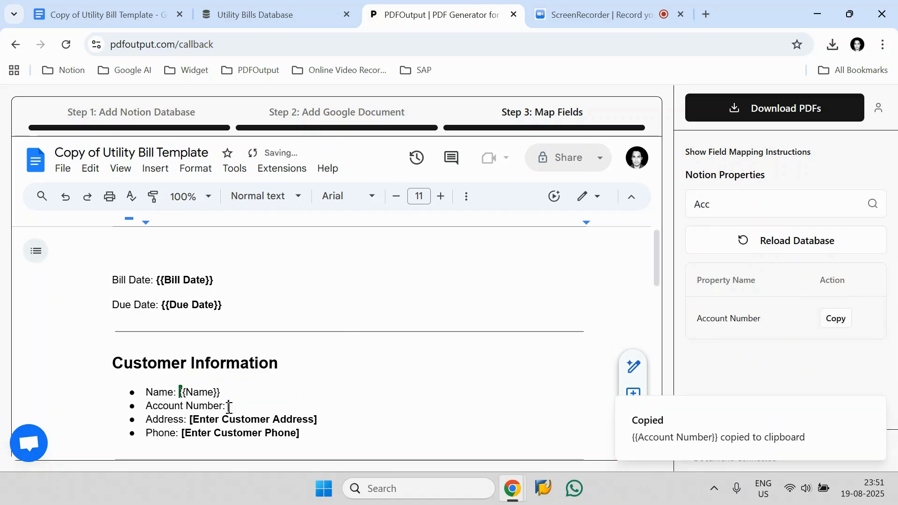
pyautogui.hotkey('ctrl', 'v')
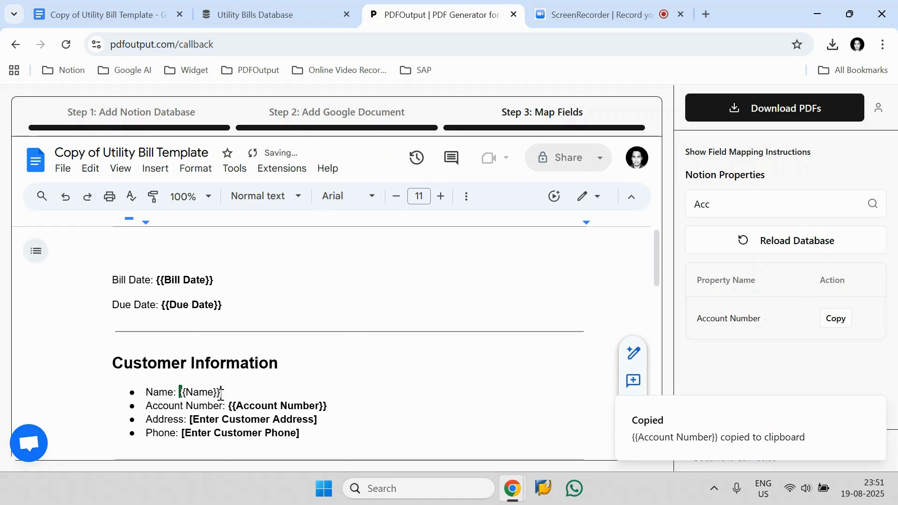
pyautogui.moveTo(220, 392); pyautogui.dragTo(181, 393)
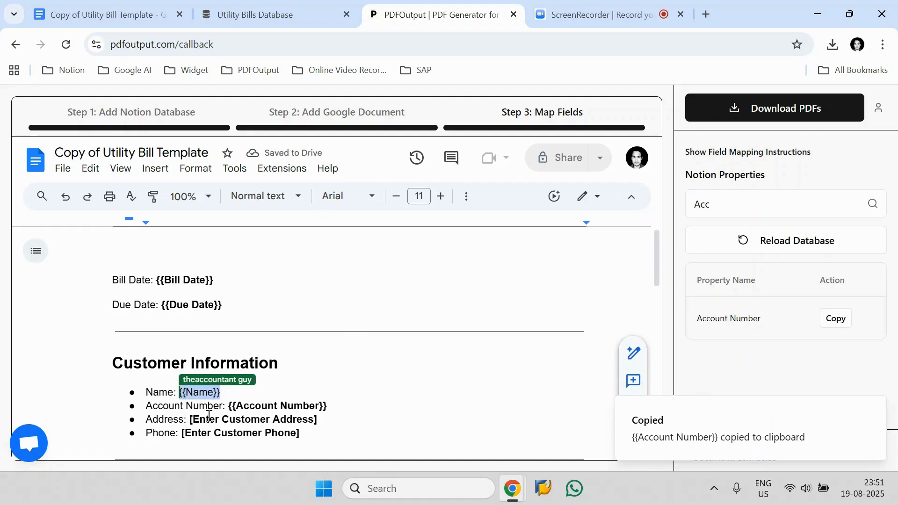
pyautogui.hotkey('ctrl', 'b')
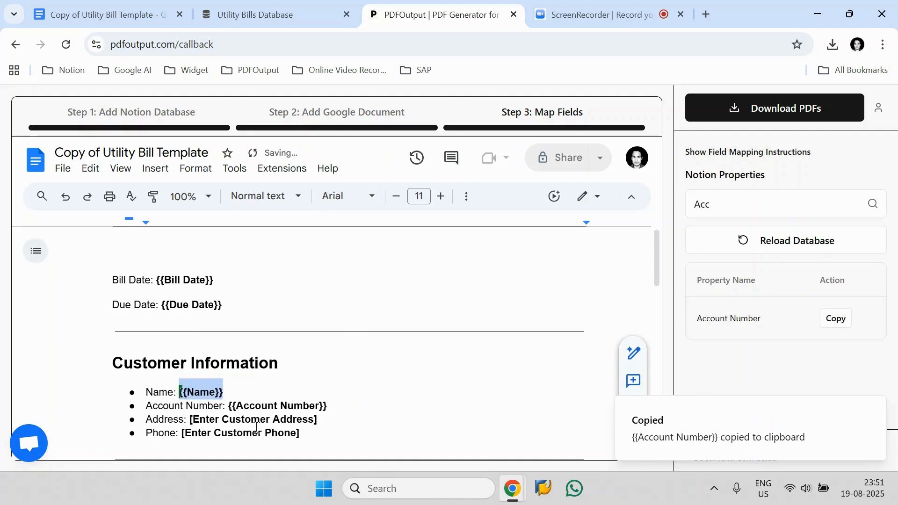
# Step: Find the Address property and replace the "[Enter Customer Address]" placeholder with the {{Address}} tag
pyautogui.click(732, 207)
pyautogui.press('BackSpace')
pyautogui.press('BackSpace')
pyautogui.write('dd')
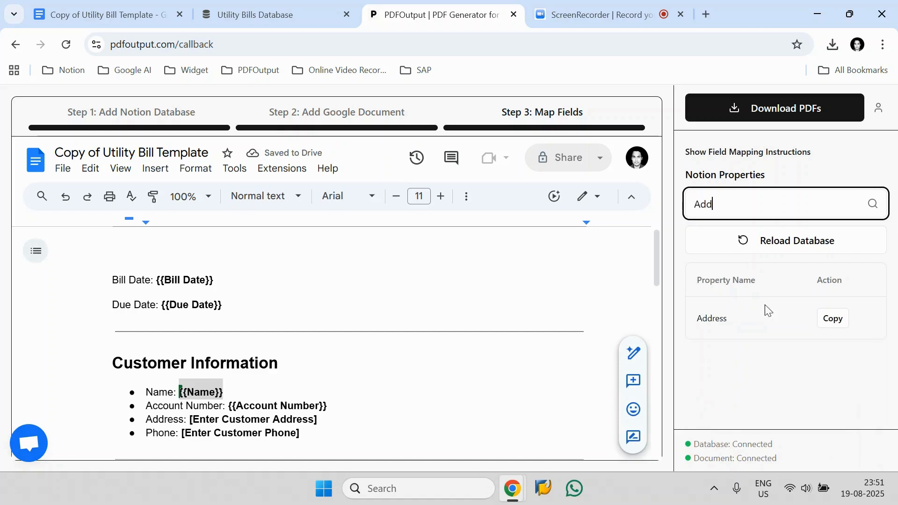
pyautogui.click(830, 318)
pyautogui.moveTo(325, 419); pyautogui.dragTo(193, 421)
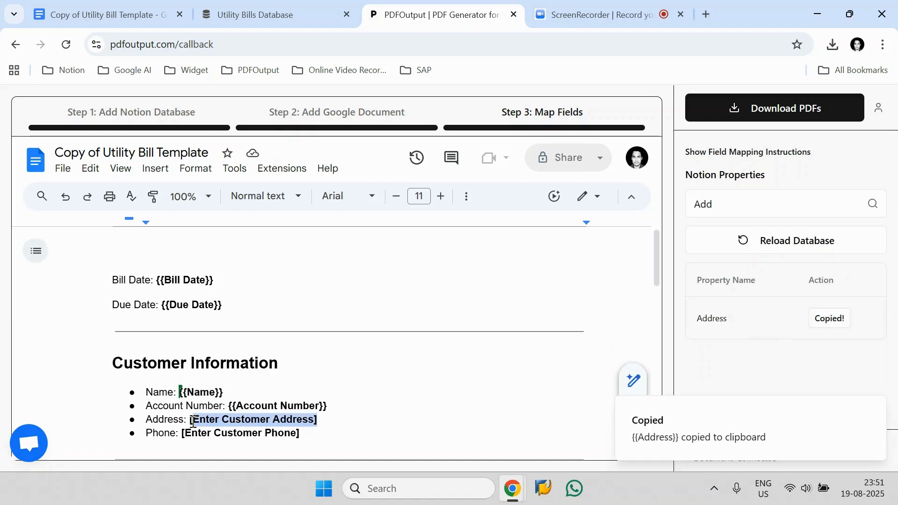
pyautogui.hotkey('ctrl', 'v')
# Step: Find the Phone property and replace the "[Enter Customer Phone]" placeholder under Customer Information with the {{Phone}} tag
pyautogui.click(734, 201)
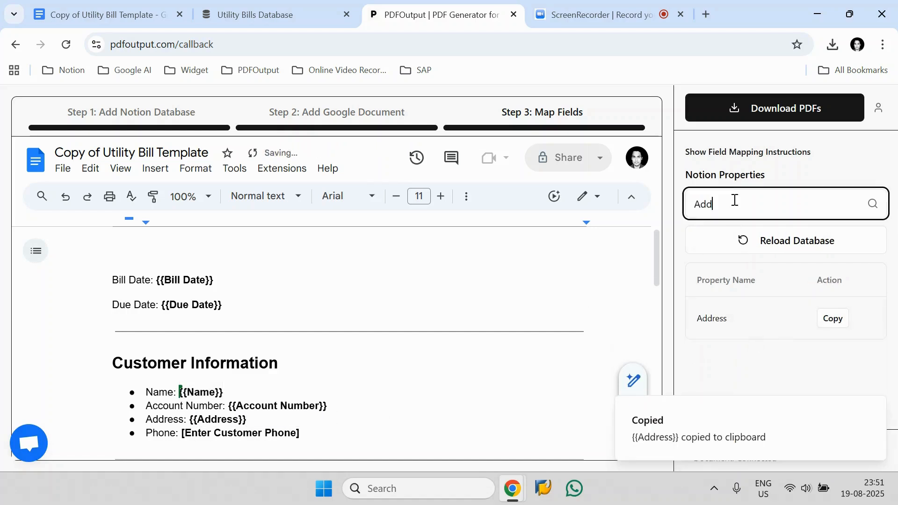
pyautogui.doubleClick(734, 201)
pyautogui.write('Phone')
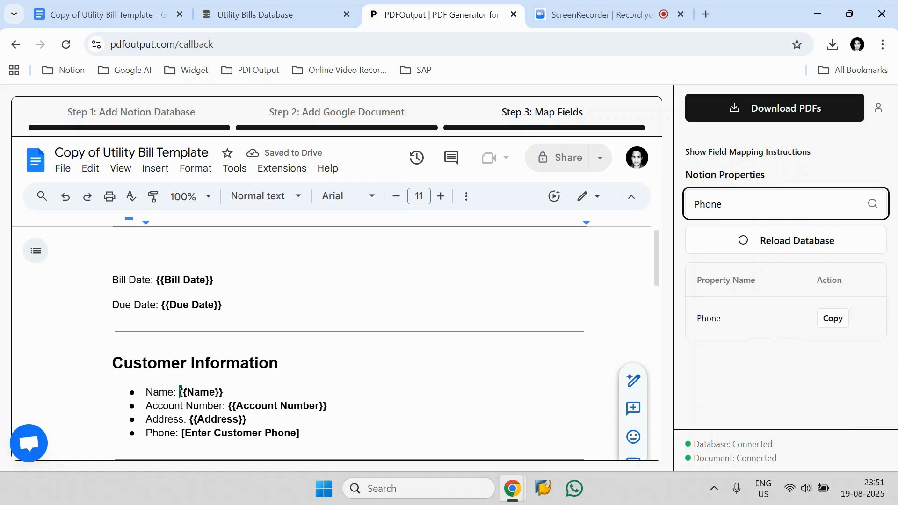
pyautogui.click(832, 319)
pyautogui.moveTo(329, 433); pyautogui.dragTo(183, 433)
pyautogui.press('BackSpace')
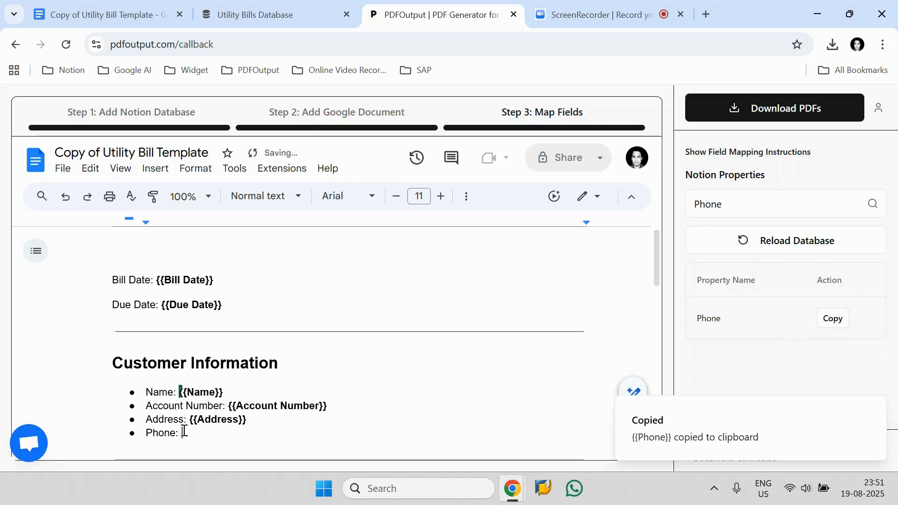
pyautogui.hotkey('ctrl', 'v')
pyautogui.scroll(-1, 276, 374)
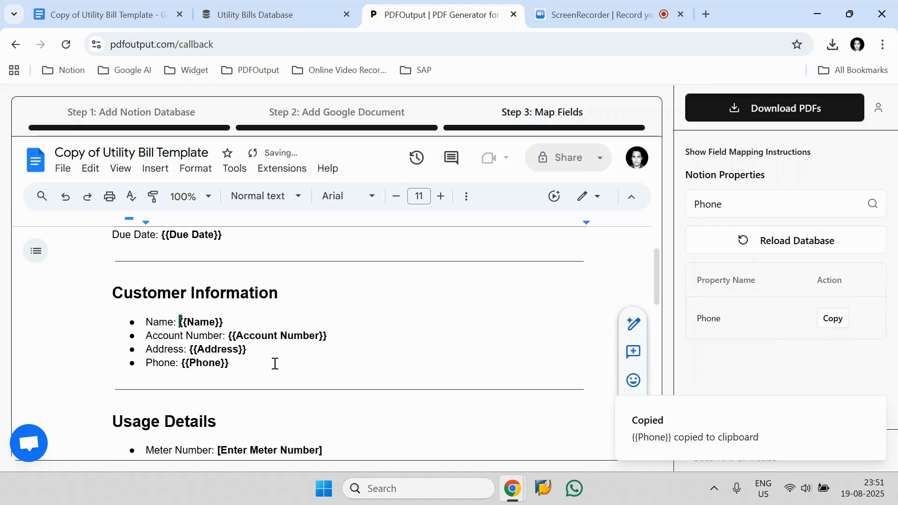
pyautogui.scroll(1, 273, 363)
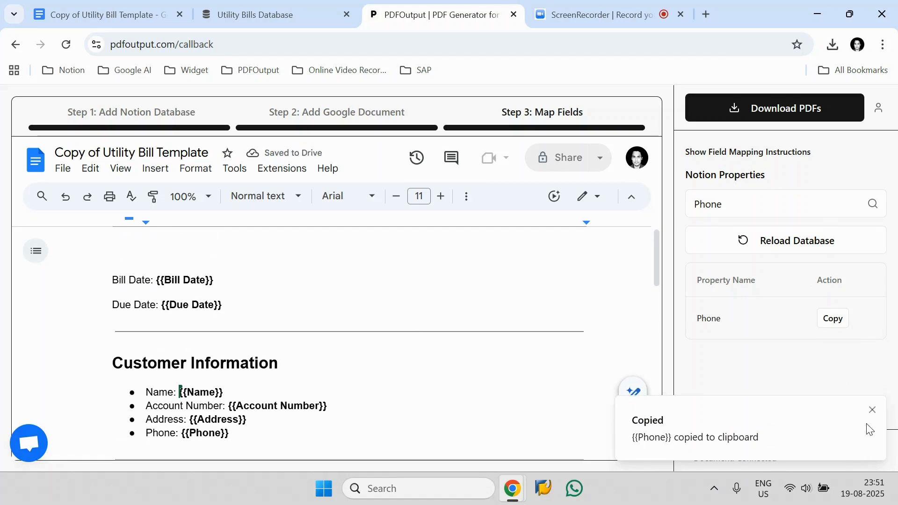
# Step: Open the PDF download settings with the export range set to All Rows, and check the records in the Notion Utility Bills Database
pyautogui.click(809, 114)
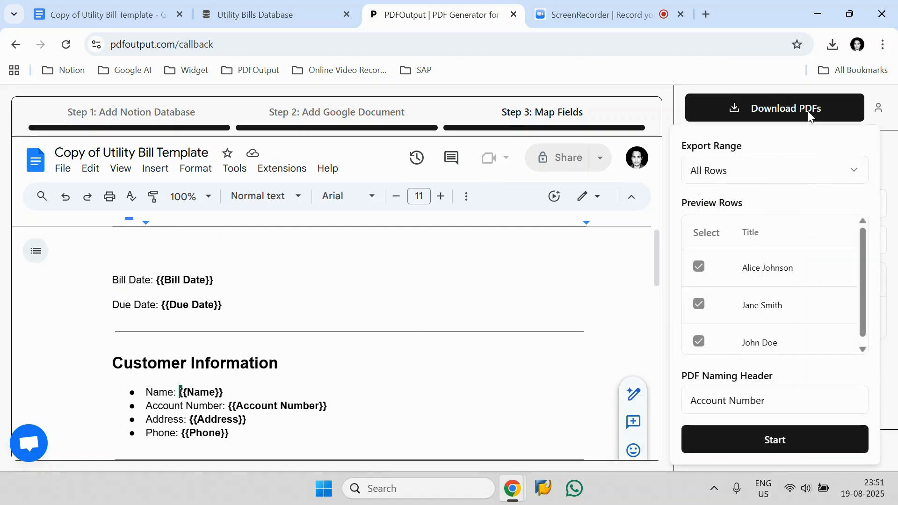
pyautogui.click(726, 172)
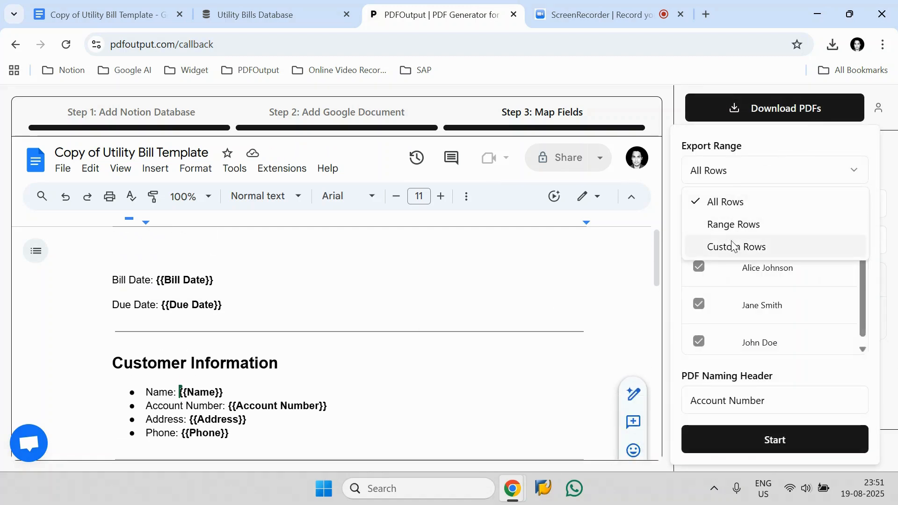
pyautogui.click(734, 202)
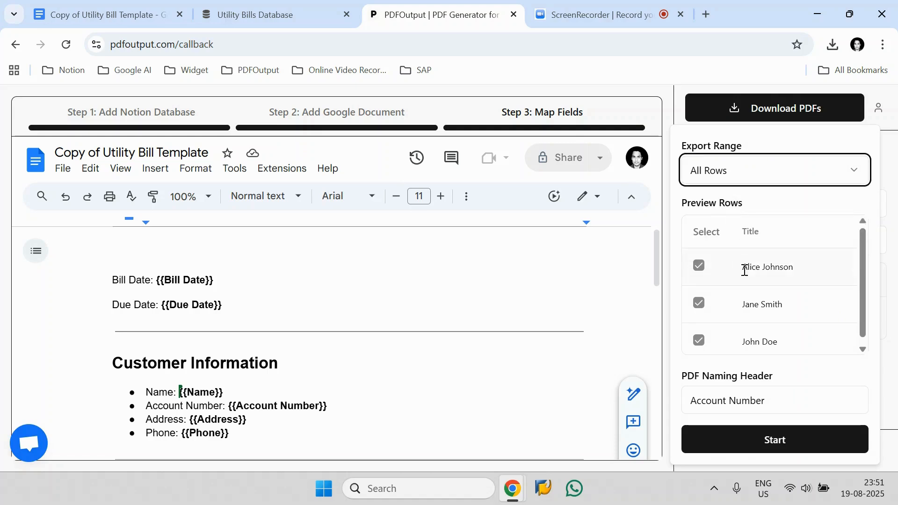
pyautogui.click(276, 16)
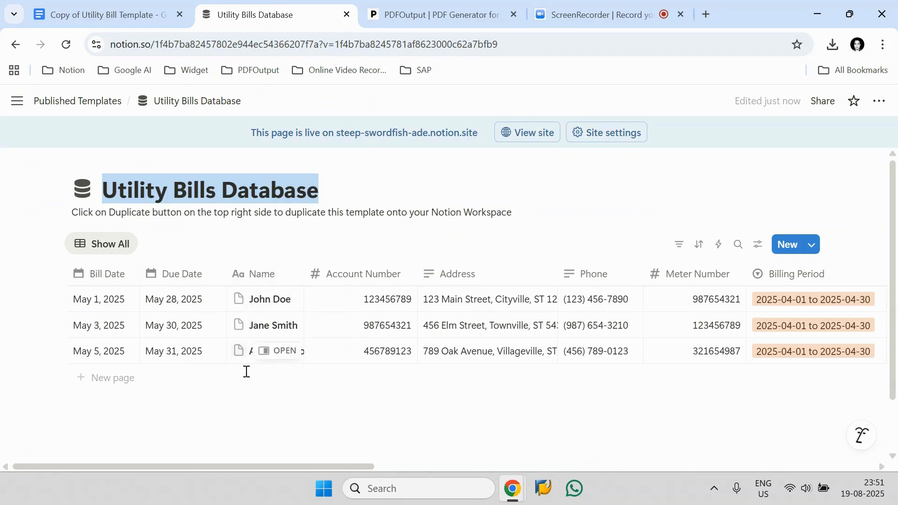
pyautogui.click(454, 5)
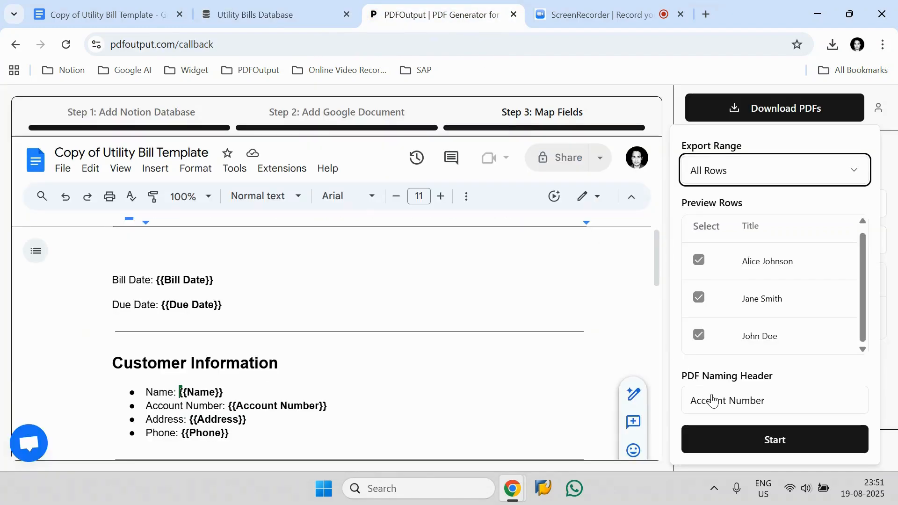
# Step: Set the PDF naming header to the Name property
pyautogui.click(711, 396)
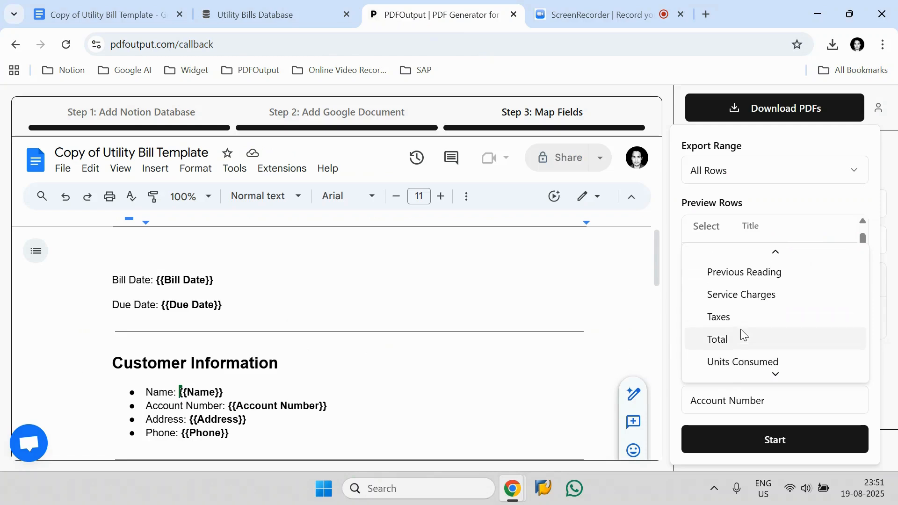
pyautogui.scroll(5, 740, 329)
pyautogui.scroll(-5, 741, 330)
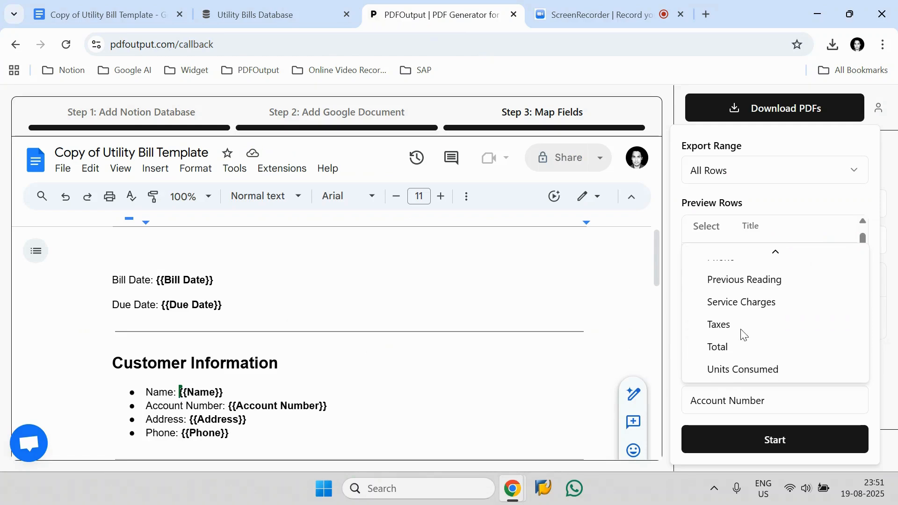
pyautogui.scroll(2, 740, 332)
pyautogui.click(743, 309)
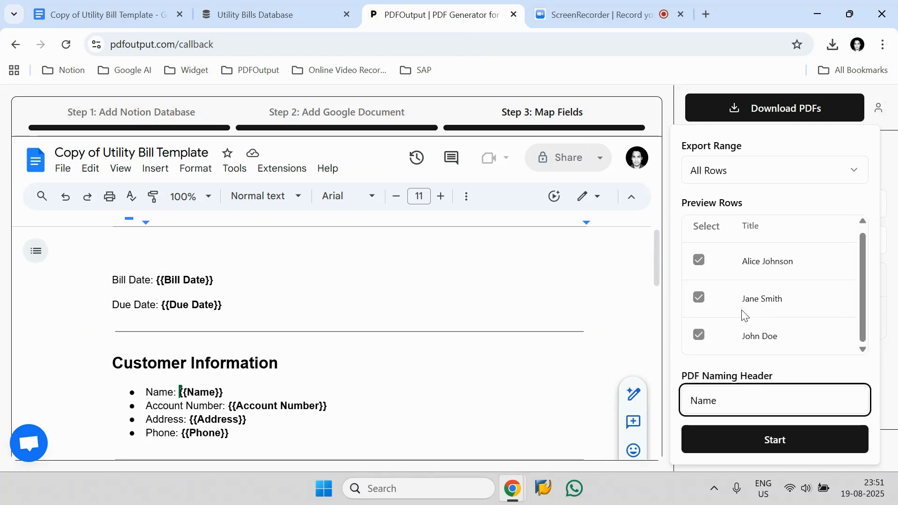
pyautogui.click(764, 370)
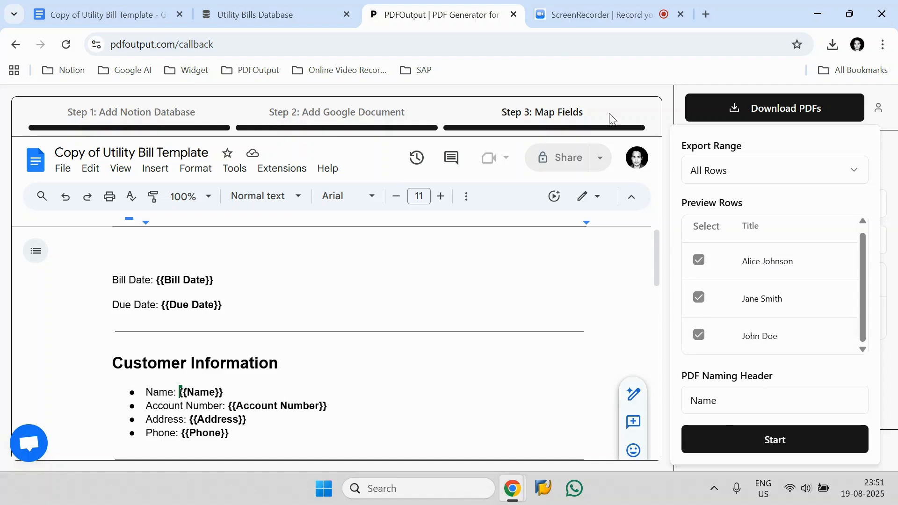
# Step: Check the Name column in the Notion database and start generating the PDFs in PDFOutput
pyautogui.hotkey('ctrl', 'shift', 'Tab')
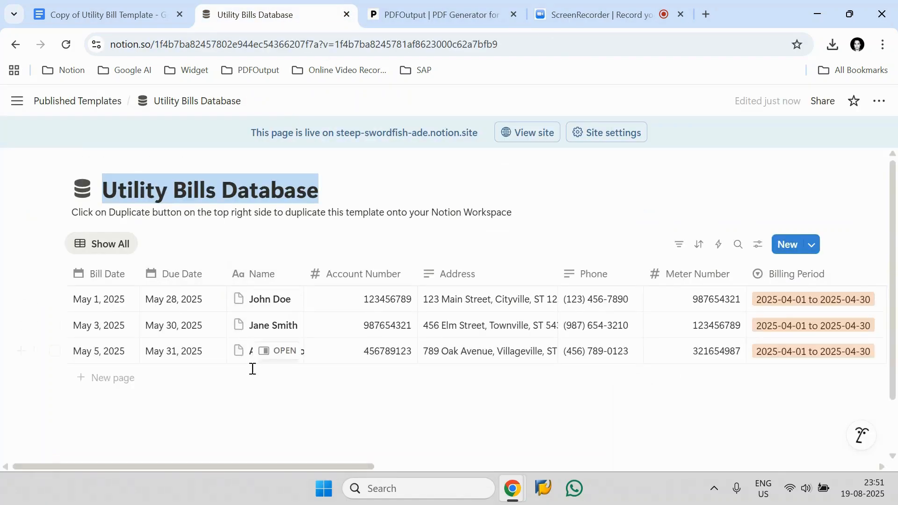
pyautogui.click(392, 19)
pyautogui.click(775, 437)
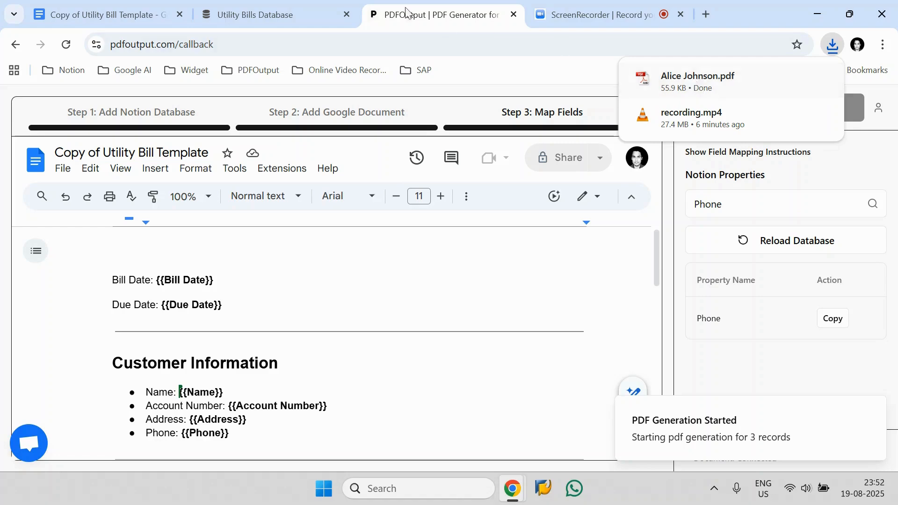
# Step: Check the May 5, 2025 record in the Notion database while the PDFs are generated, and return to PDFOutput
pyautogui.click(262, 15)
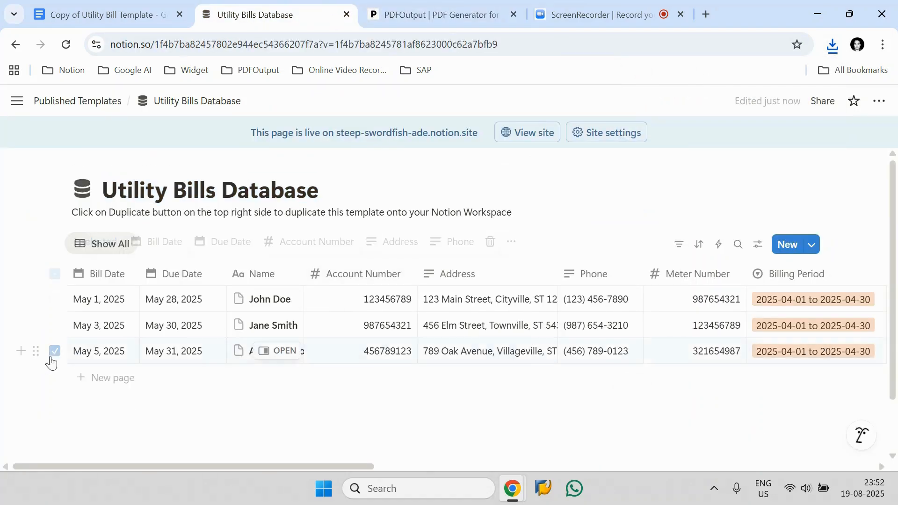
pyautogui.click(52, 351)
pyautogui.click(423, 16)
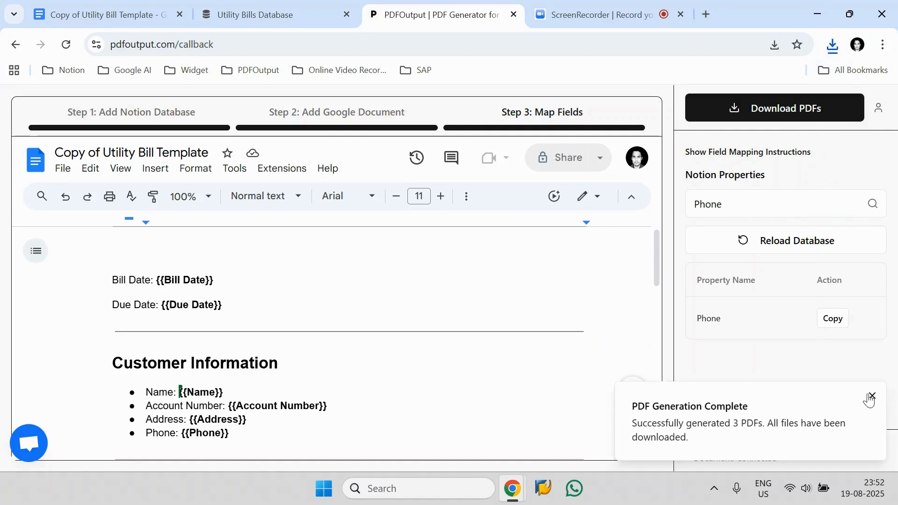
# Step: Dismiss the completion notice and show the newest downloaded PDF in its folder
pyautogui.click(869, 396)
pyautogui.click(832, 45)
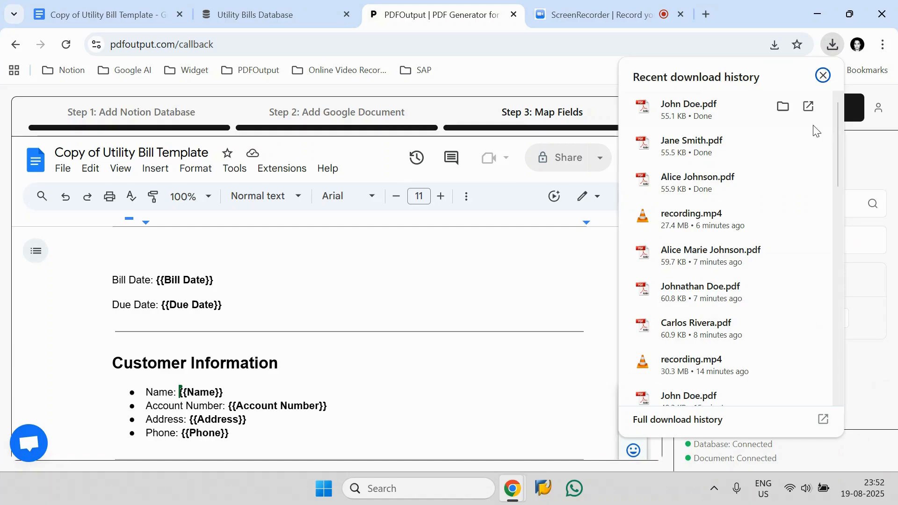
pyautogui.click(784, 108)
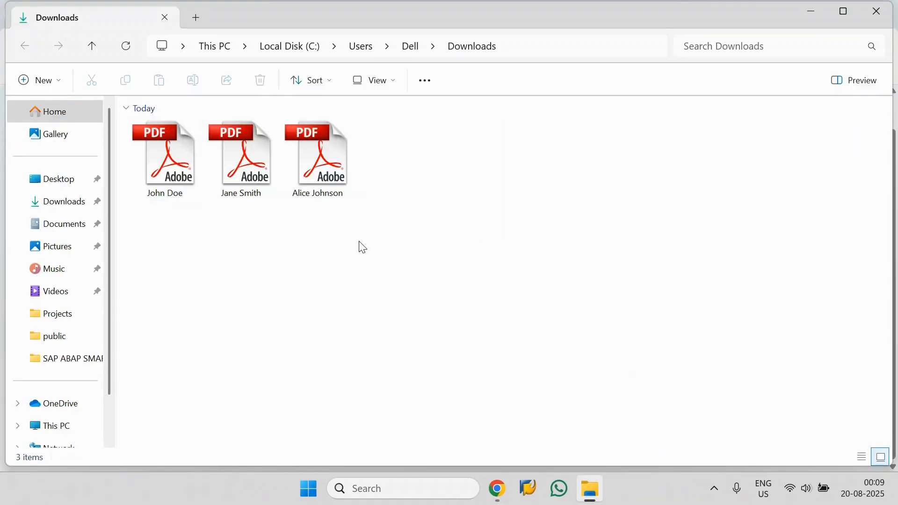
# Step: Open each of the three generated PDFs from the Downloads folder and examine their bill dates and customer information
pyautogui.doubleClick(332, 162)
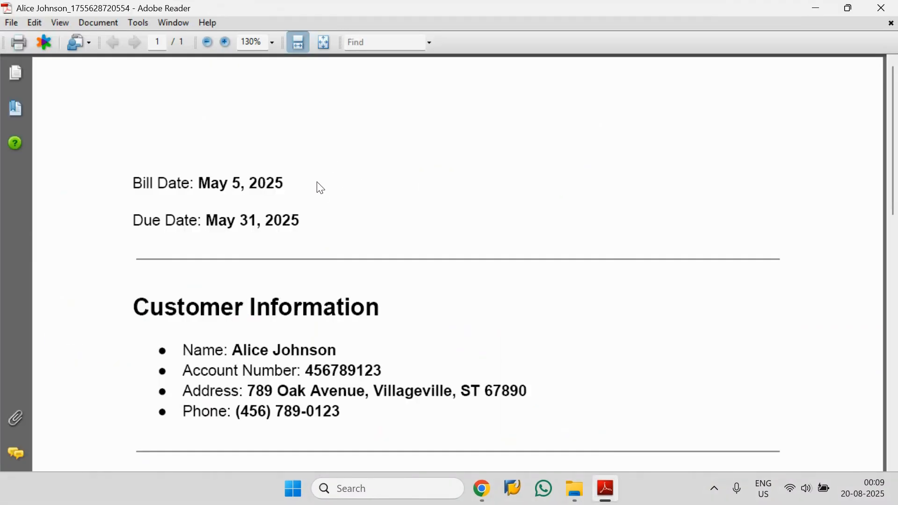
pyautogui.scroll(-1, 292, 196)
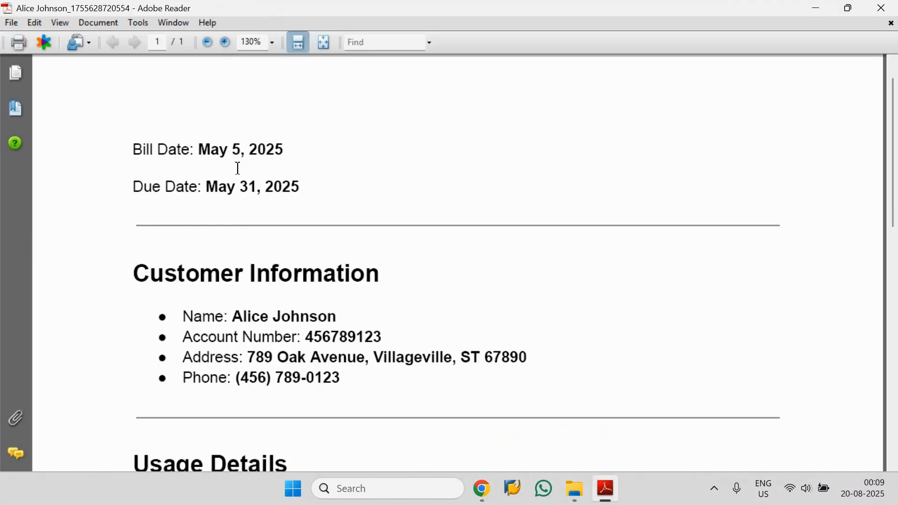
pyautogui.click(575, 490)
pyautogui.click(251, 182)
pyautogui.doubleClick(250, 180)
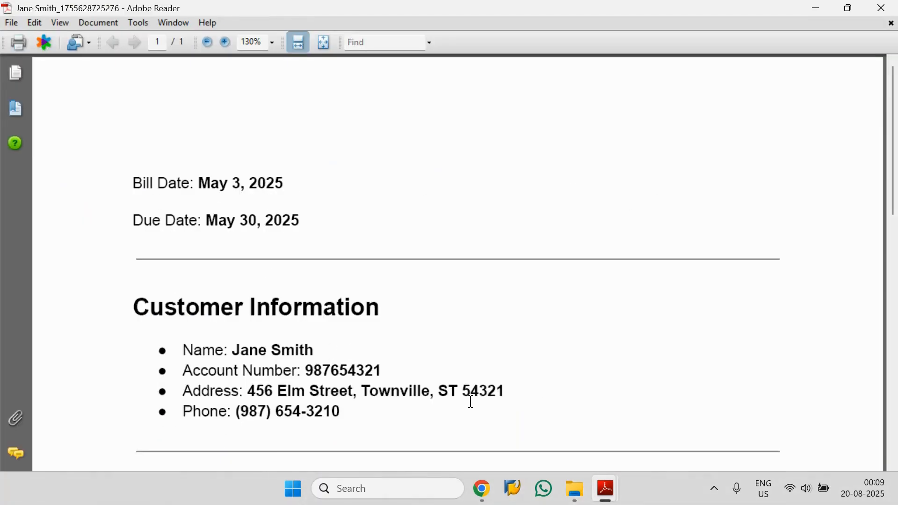
pyautogui.click(575, 489)
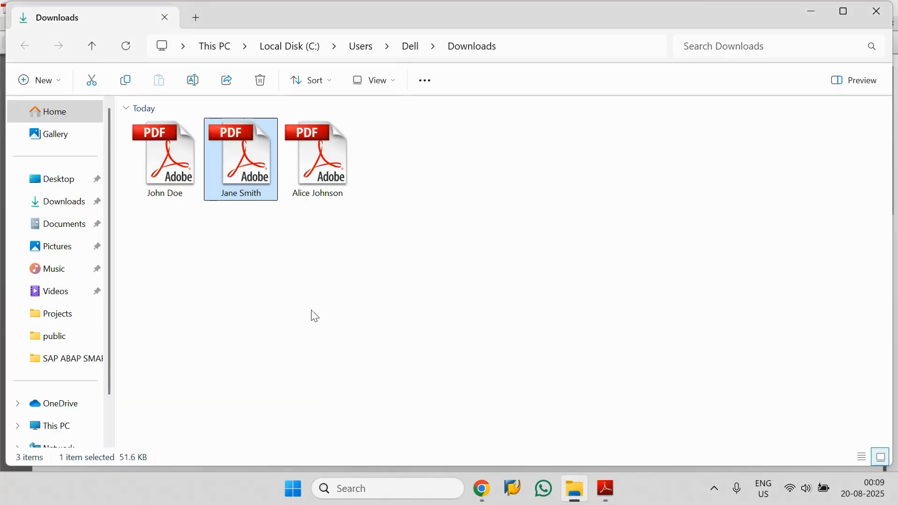
pyautogui.click(191, 186)
pyautogui.doubleClick(191, 186)
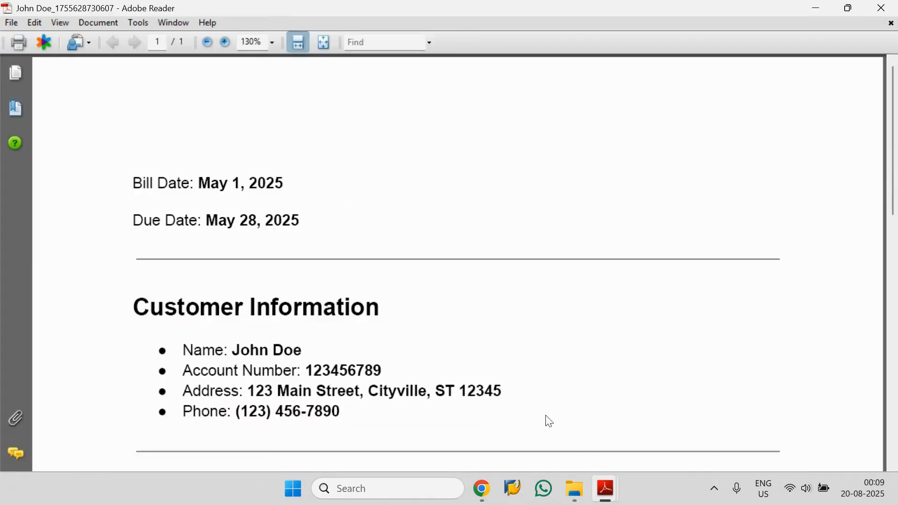
pyautogui.moveTo(610, 498)
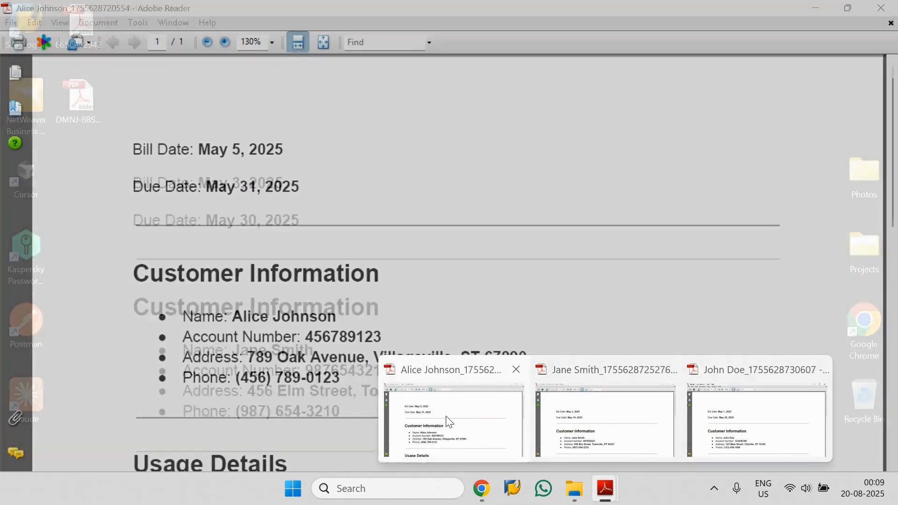
pyautogui.click(445, 423)
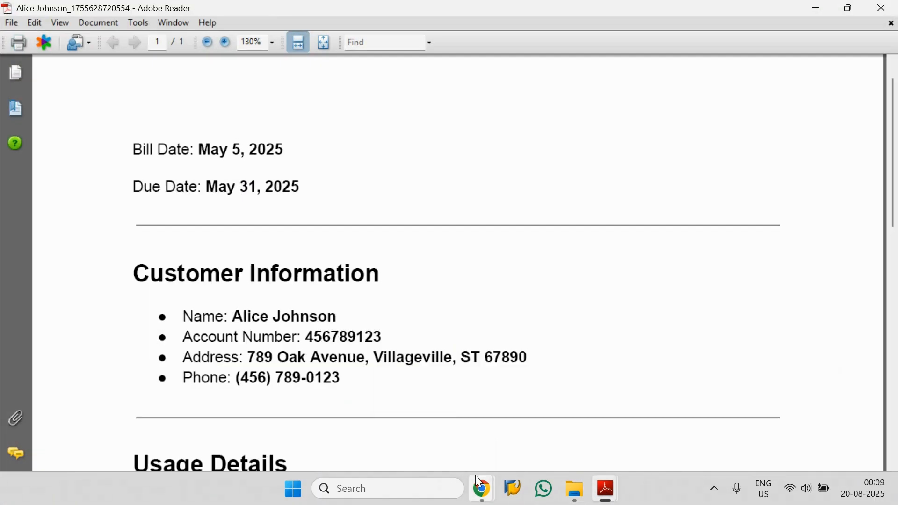
# Step: Switch back to PDFOutput in Chrome, copy the {{Account Number}} tag, and highlight the {{Due Date}} tag in the template
pyautogui.moveTo(478, 481)
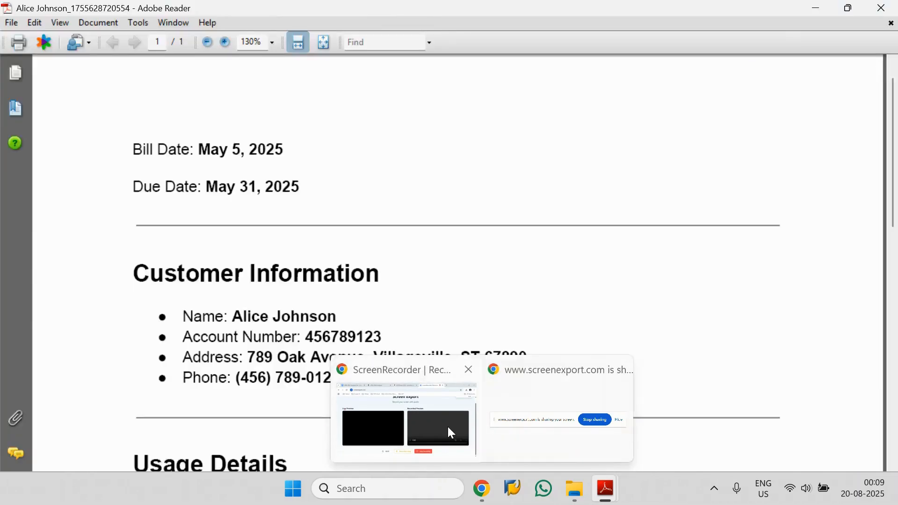
pyautogui.click(448, 426)
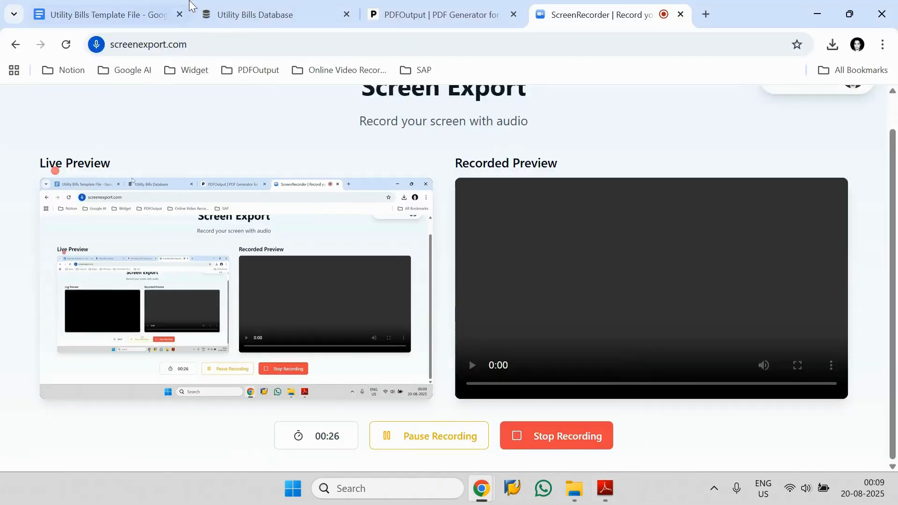
pyautogui.click(435, 15)
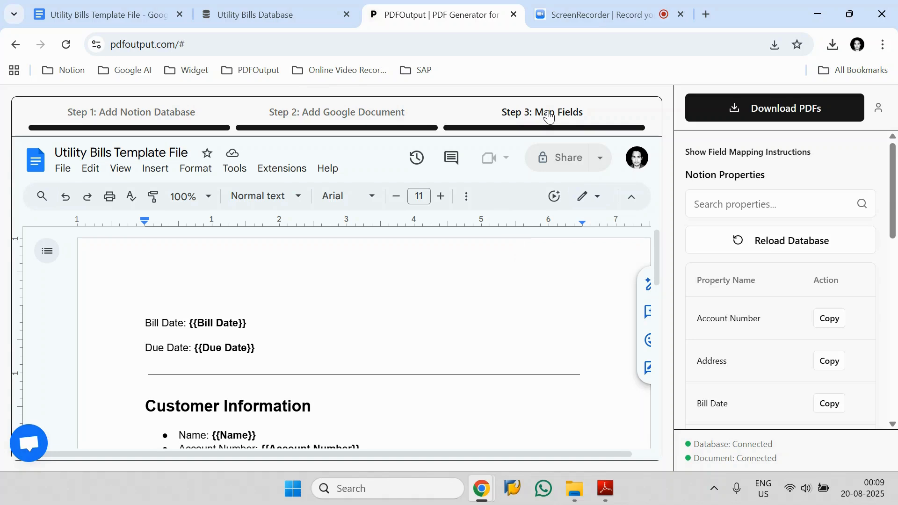
pyautogui.click(837, 323)
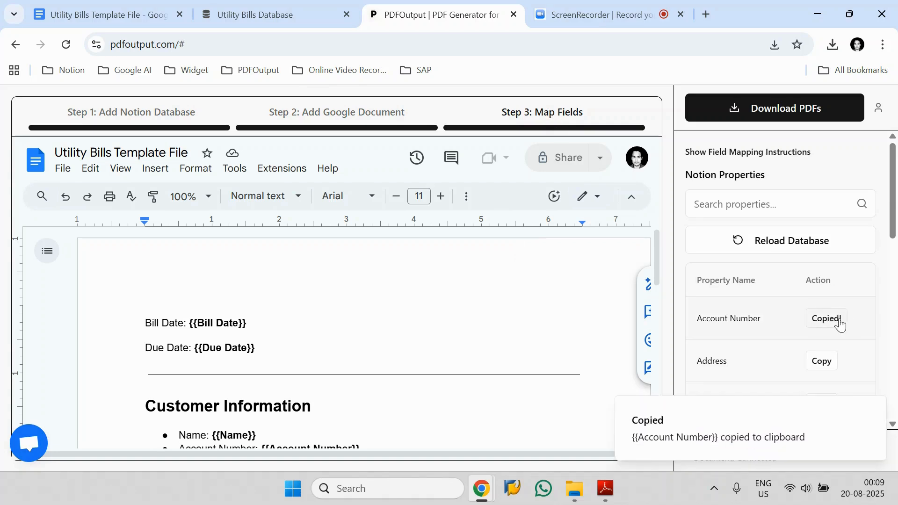
pyautogui.moveTo(271, 347); pyautogui.dragTo(196, 351)
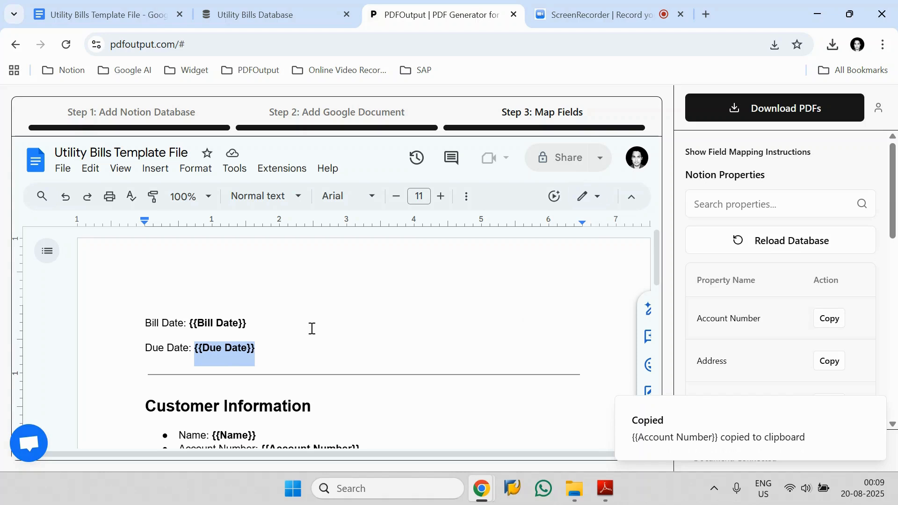
pyautogui.click(594, 280)
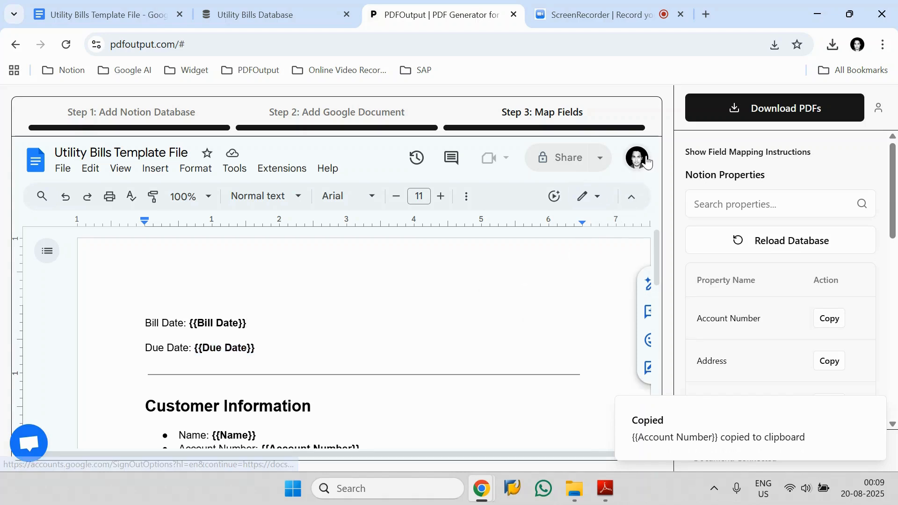
# Step: Highlight the Google account's e-mail address, and view the e-mail field in the PDFOutput support chat before closing it
pyautogui.moveTo(530, 206); pyautogui.dragTo(649, 206)
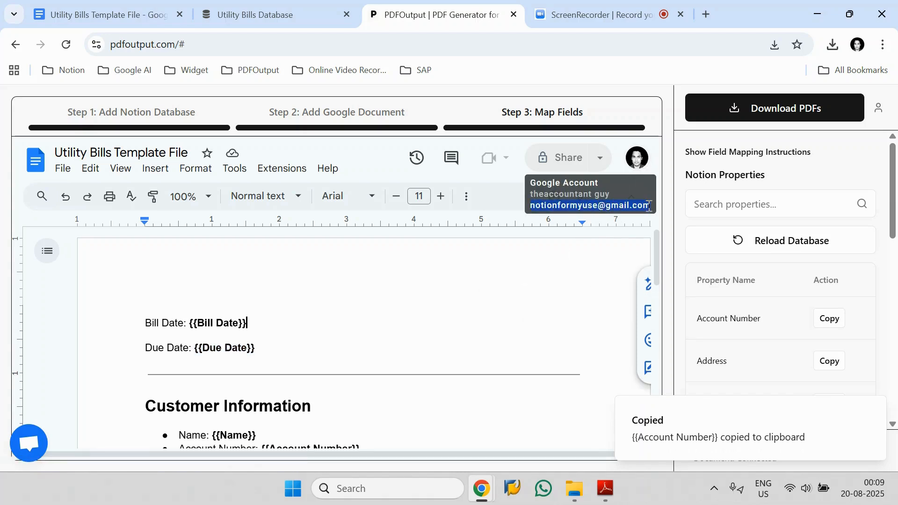
pyautogui.click(40, 447)
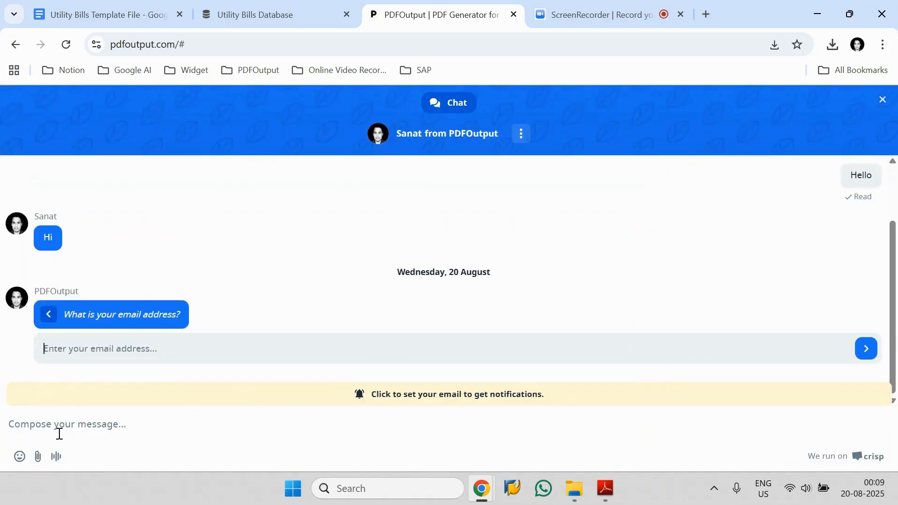
pyautogui.click(230, 344)
pyautogui.click(882, 99)
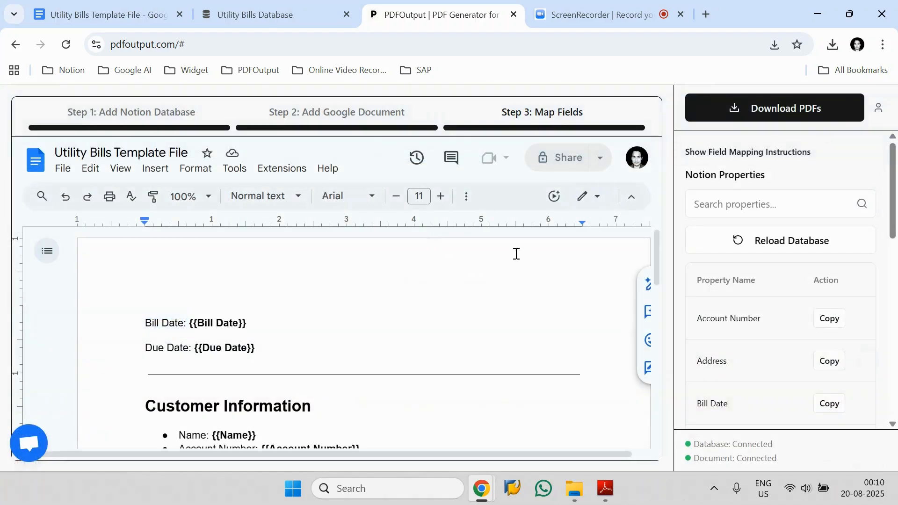